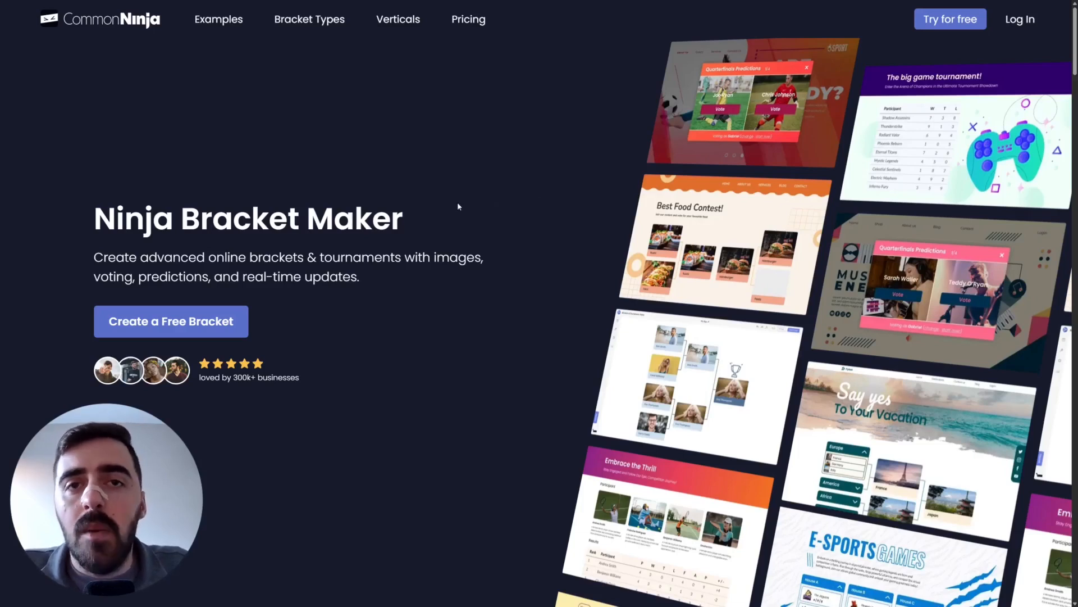
Step: Start a new free bracket from the Ninja Bracket Maker landing page
click(961, 25)
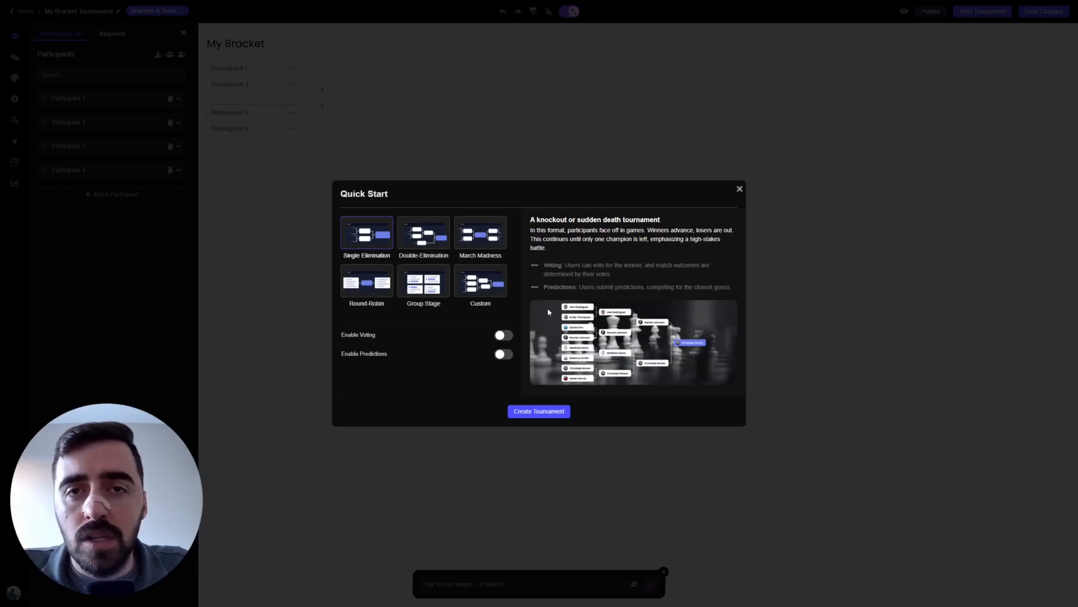
Step: Preview the available tournament formats and select Double-Elimination
click(428, 232)
click(481, 238)
click(379, 285)
click(423, 285)
click(484, 290)
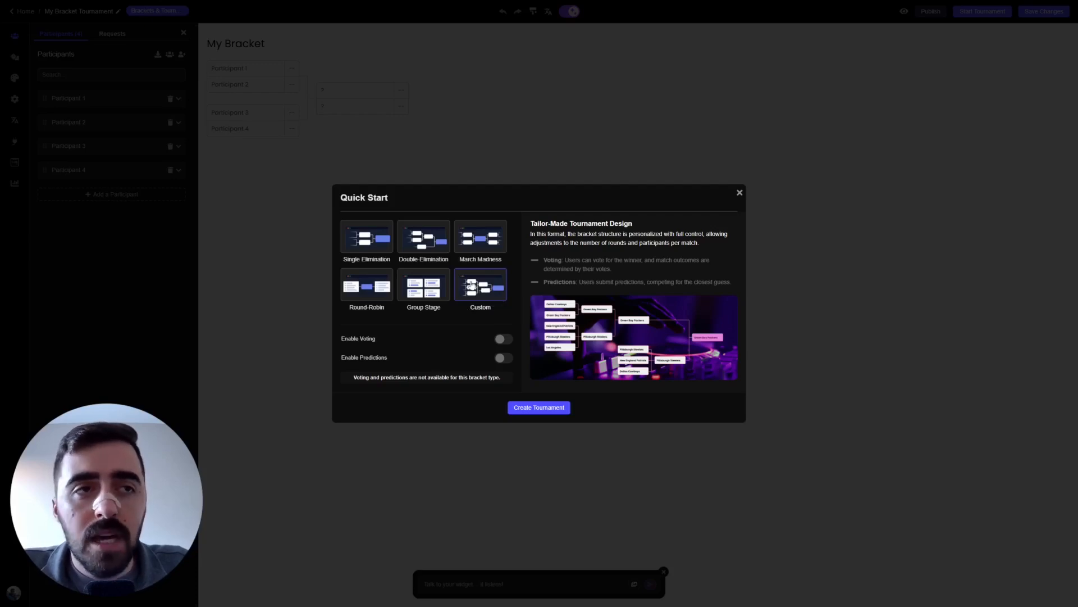
click(424, 243)
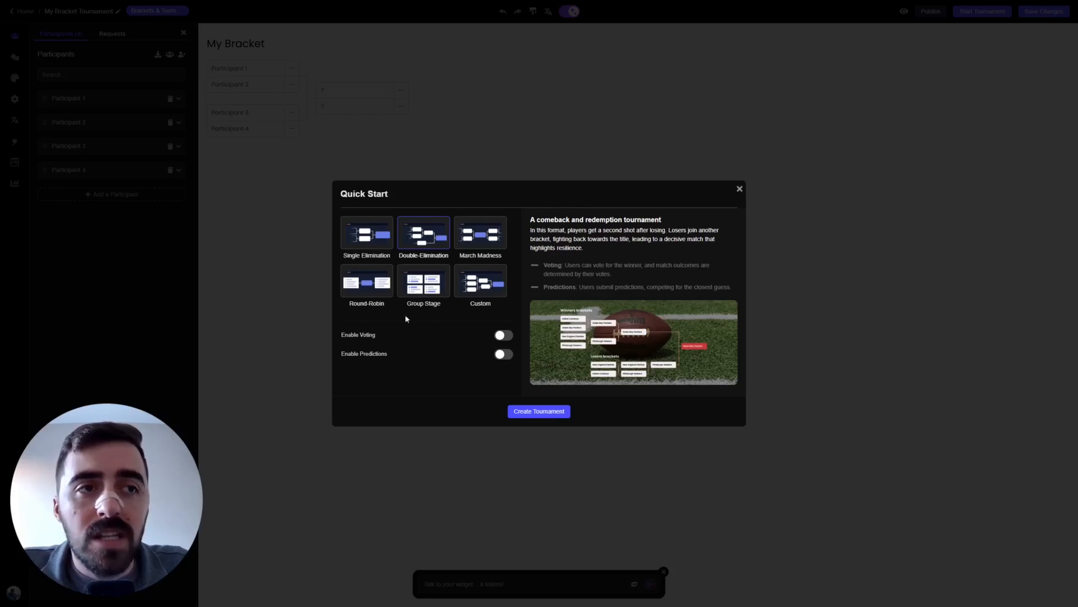
Step: Try the Enable Voting and Enable Predictions toggles, leaving both off
click(510, 339)
click(507, 355)
click(503, 337)
click(503, 354)
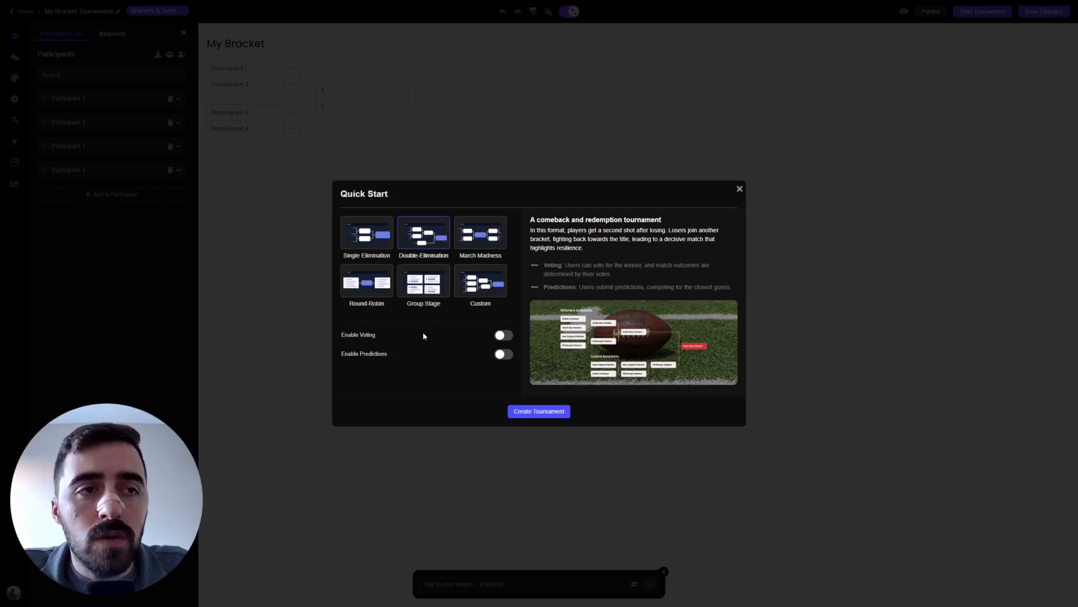
click(512, 337)
click(508, 355)
click(505, 337)
click(505, 356)
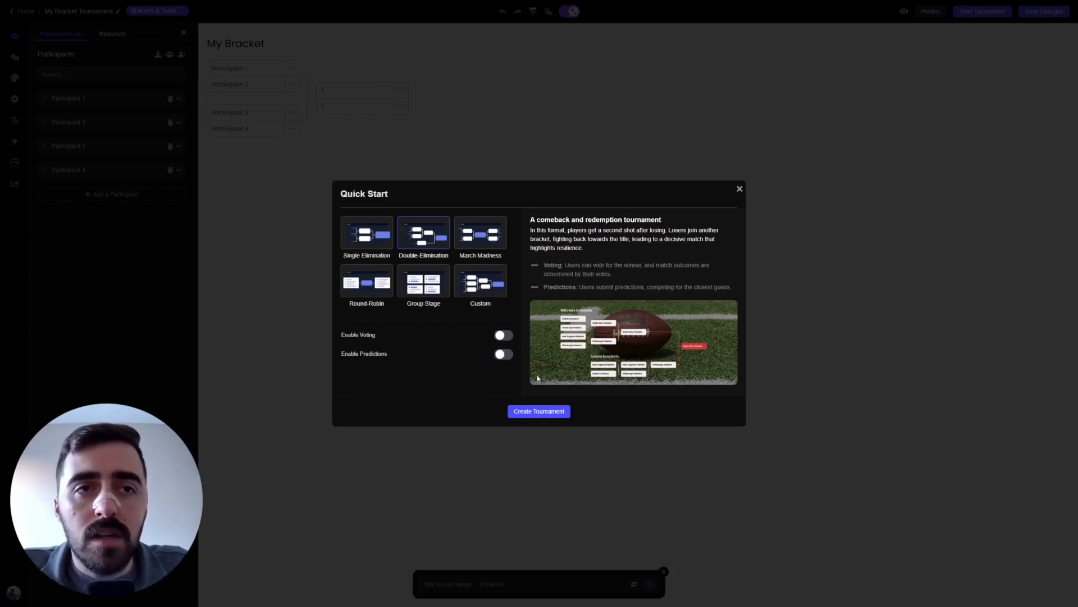
Step: Create the double-elimination tournament and add Participants 5 and 6
click(541, 414)
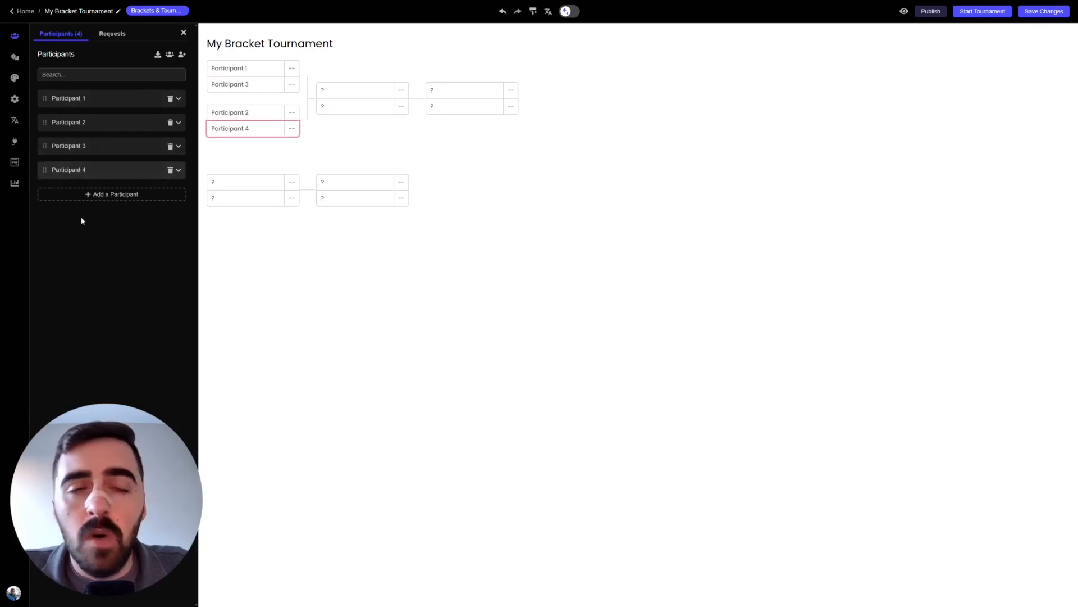
click(149, 201)
click(179, 194)
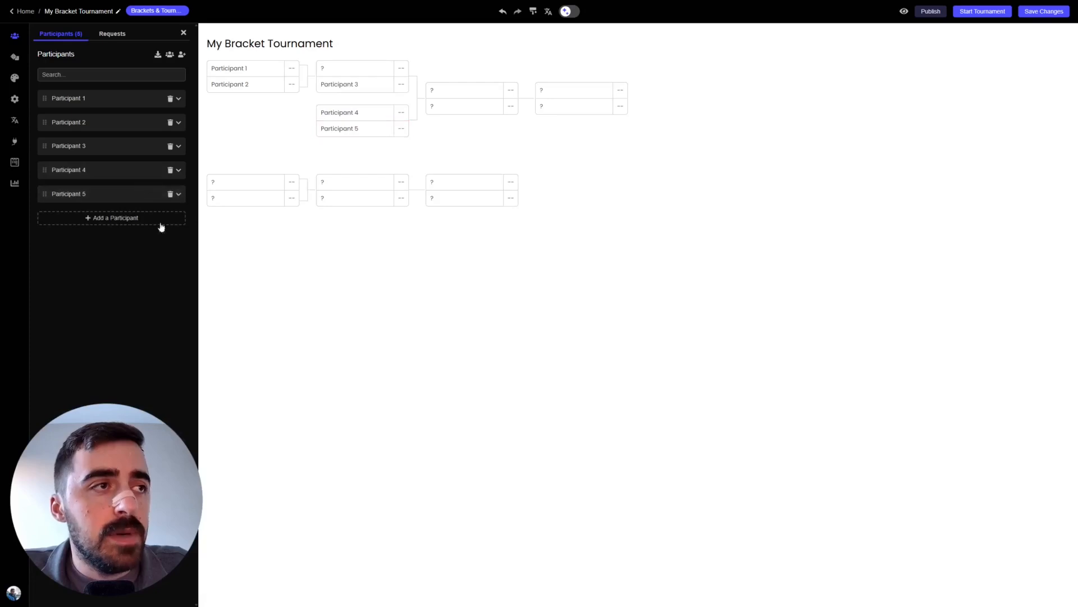
click(174, 219)
click(178, 220)
Step: Add Participants 7 and 8, then attempt a ninth, hitting the 8-participant limit
click(167, 242)
click(179, 242)
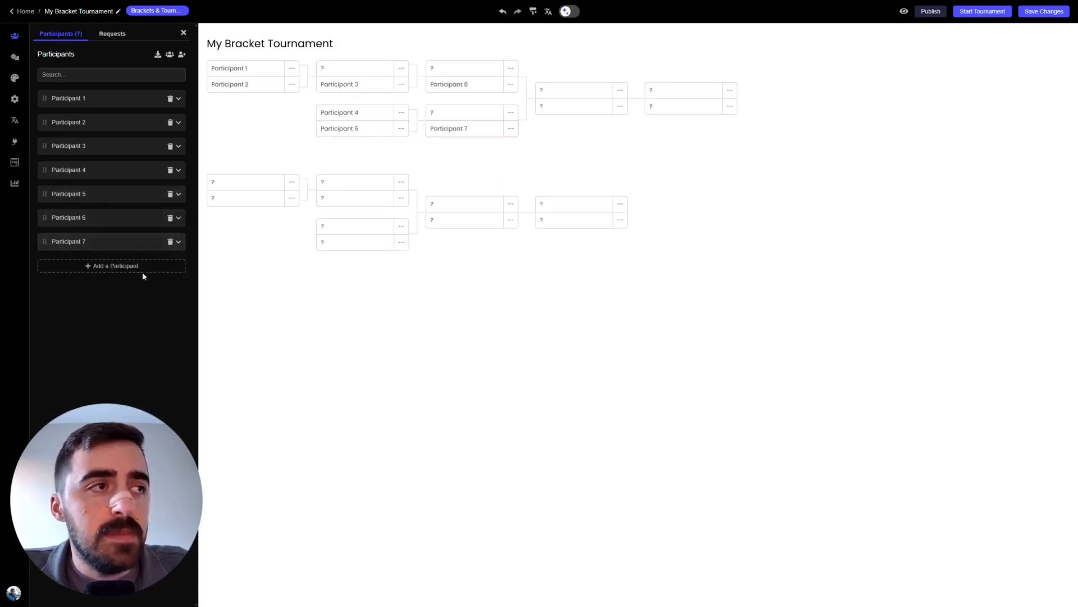
click(143, 270)
click(178, 266)
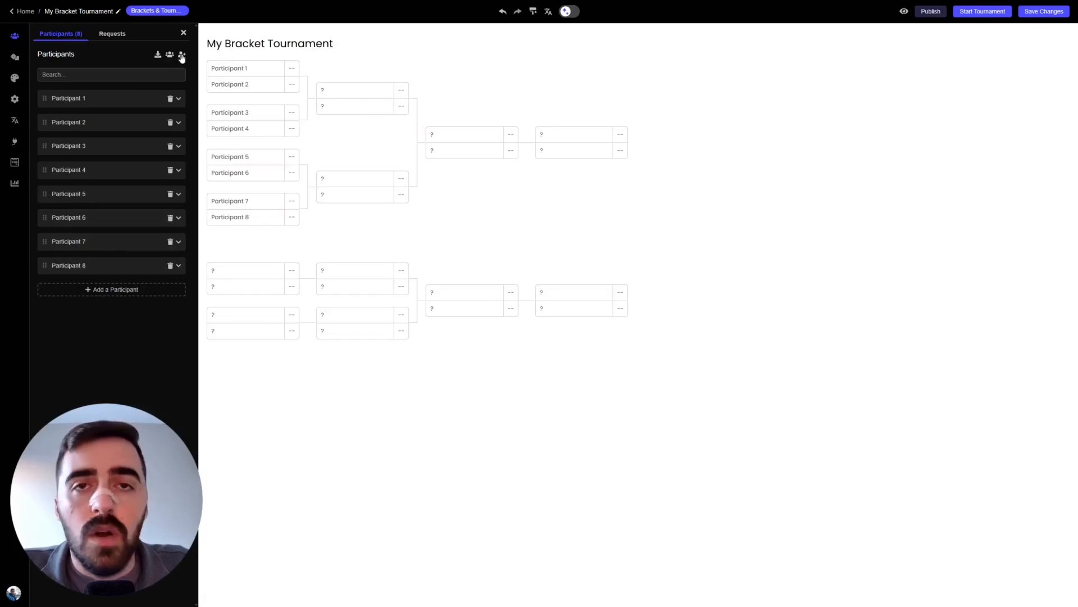
click(135, 266)
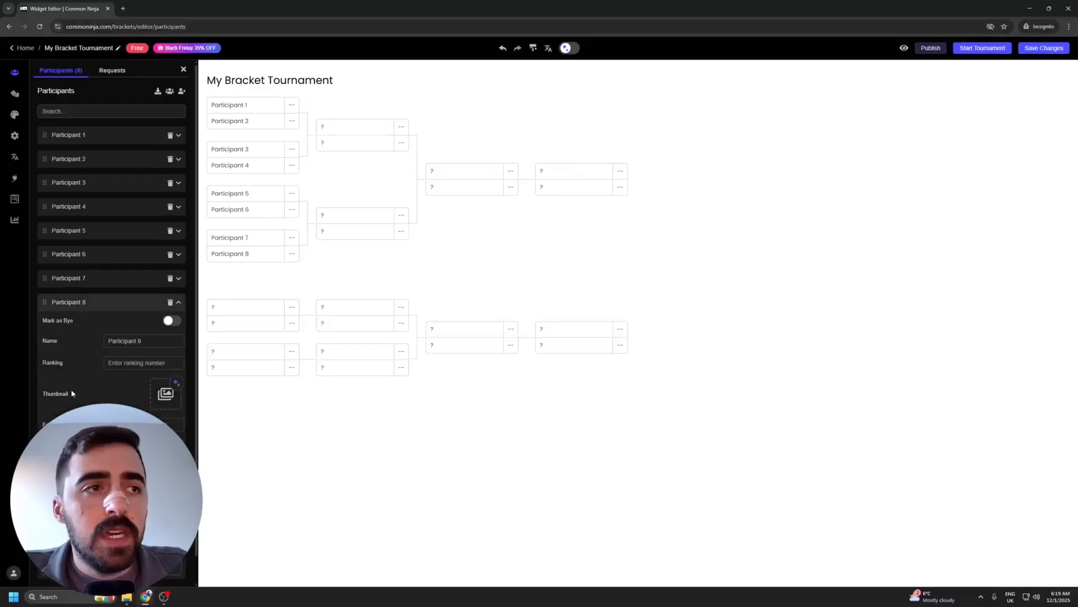
click(113, 301)
click(116, 326)
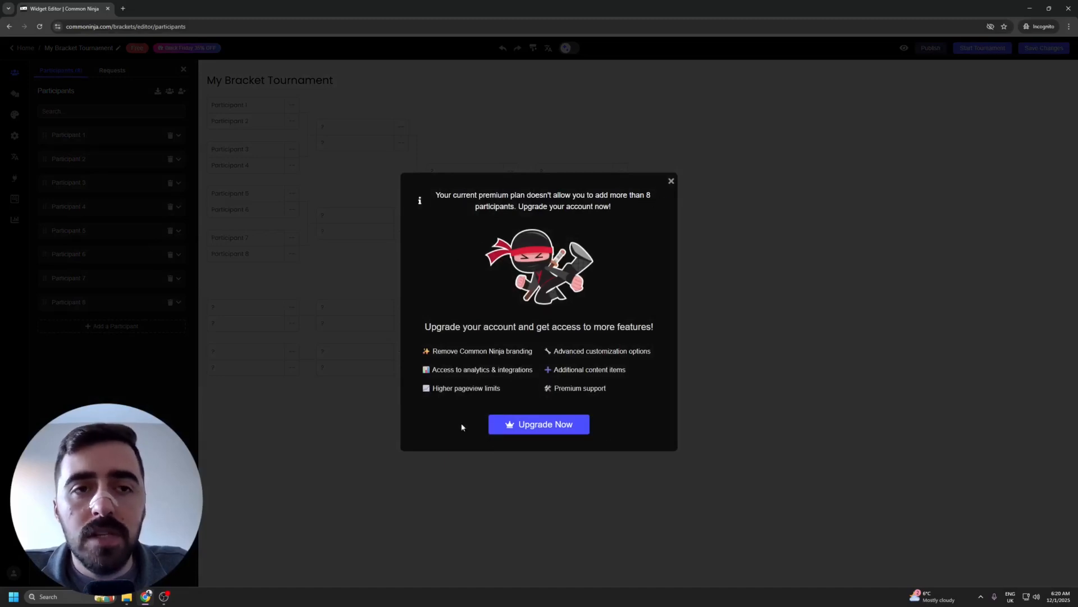
Step: Go to the pricing plans from the 8-participant upgrade prompt
click(544, 426)
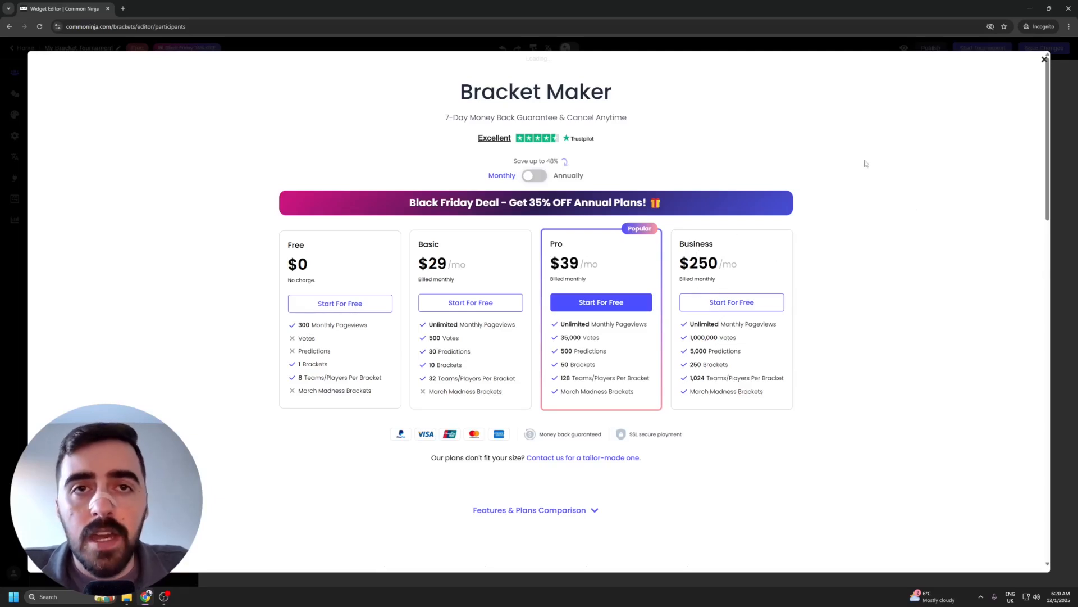
Step: Compare plans at annual and monthly prices, then start signing up for a plan
scroll(1048, 160, down, 1)
drag(1048, 160, 1038, 305)
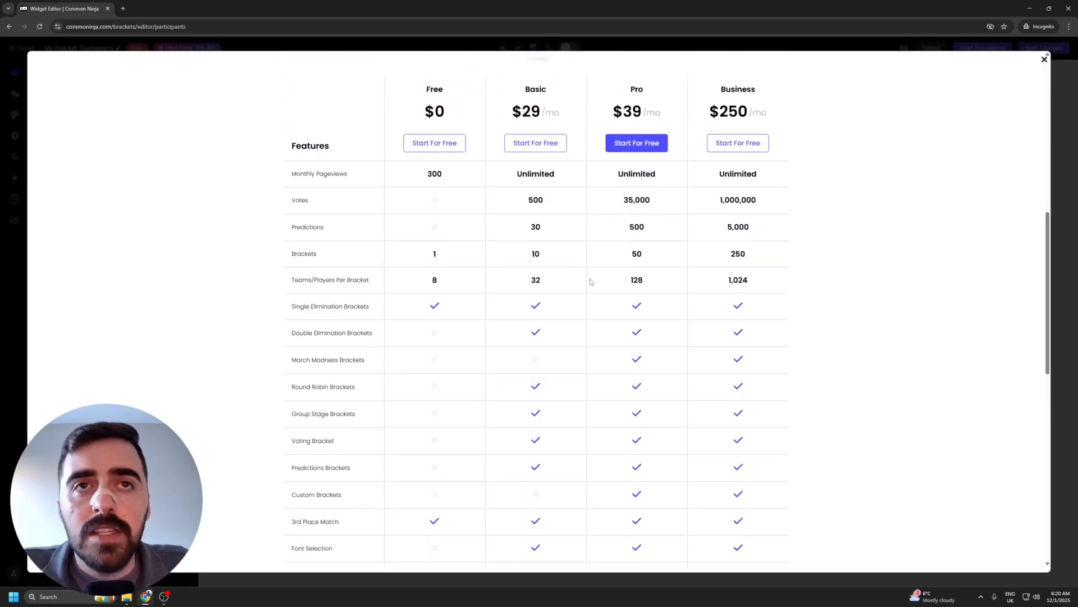
scroll(1052, 267, up, 1)
scroll(1051, 266, up, 8)
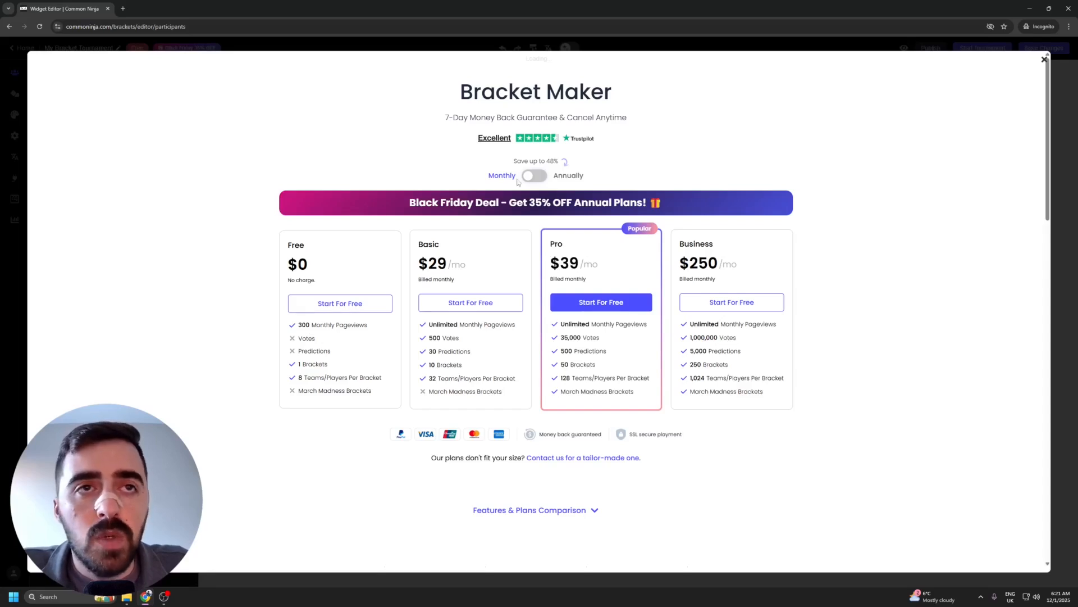
click(526, 176)
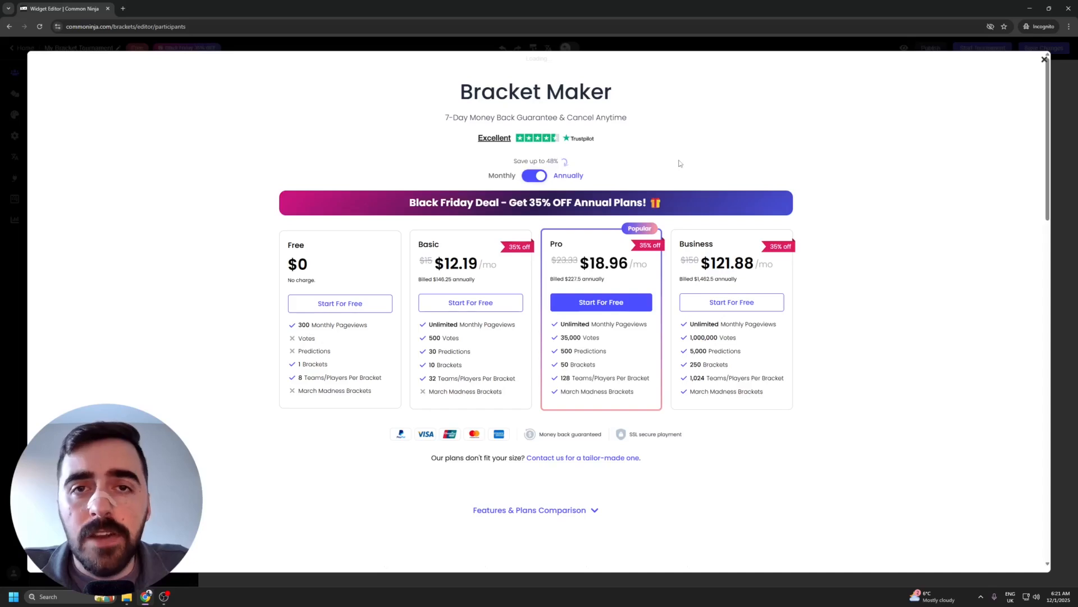
click(535, 176)
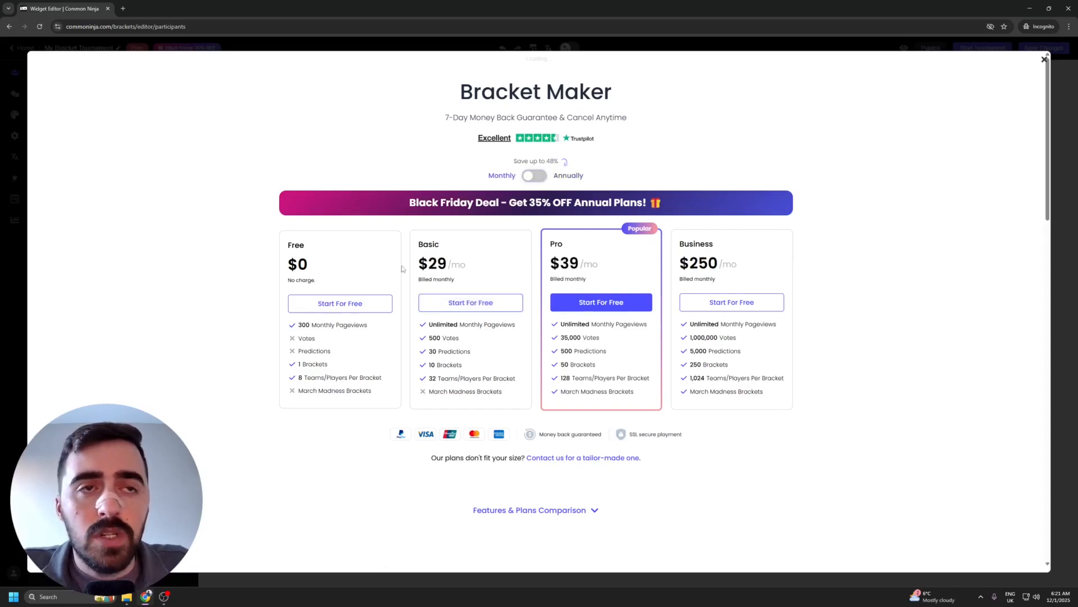
click(469, 303)
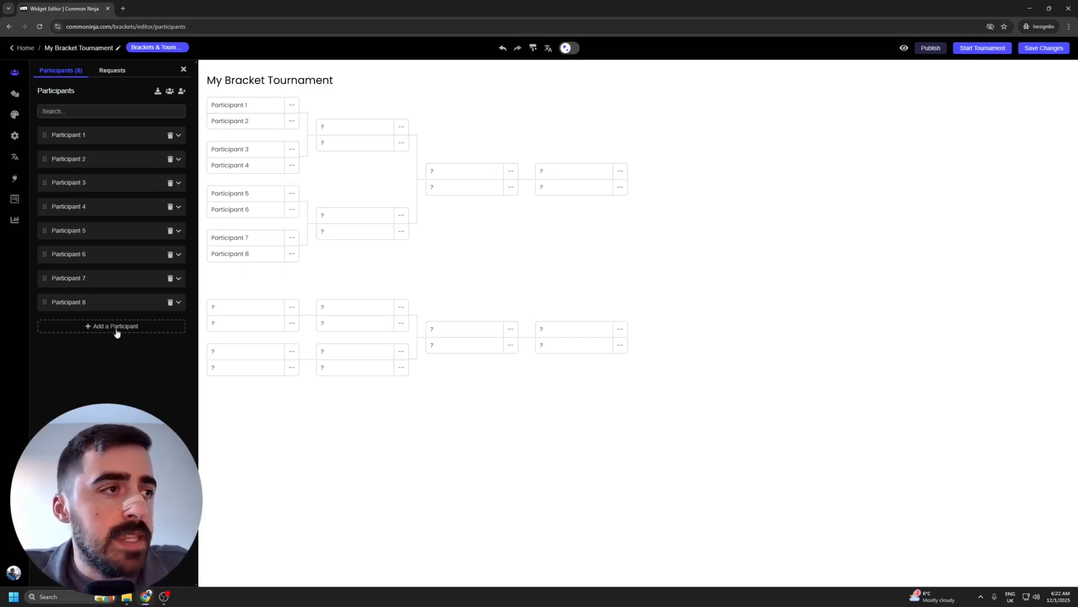
Step: Add Participants 9 through 20 using the Participants header icon
click(181, 92)
click(180, 91)
click(181, 91)
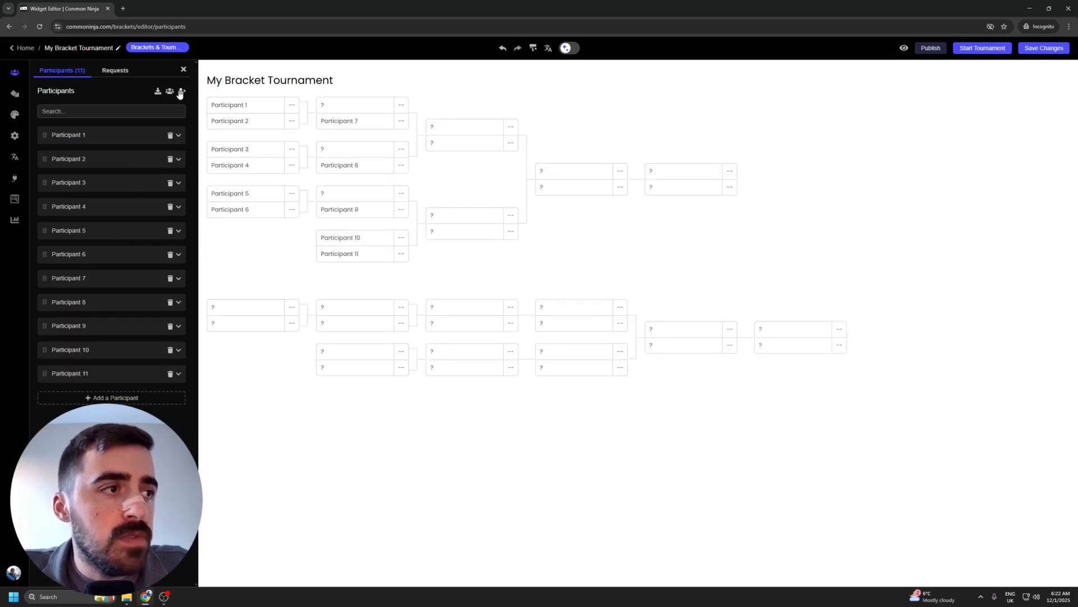
click(181, 92)
click(181, 92)
click(181, 92)
click(181, 92)
click(181, 92)
click(181, 92)
click(181, 92)
click(181, 92)
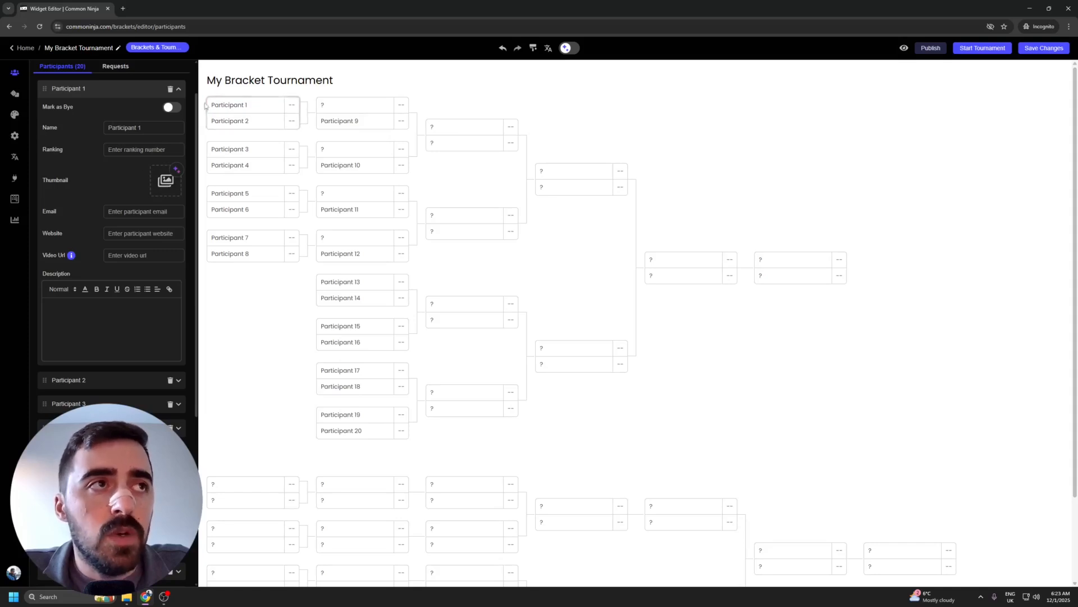
Step: Open Participant 1 to edit its name and thumbnail photo
click(228, 108)
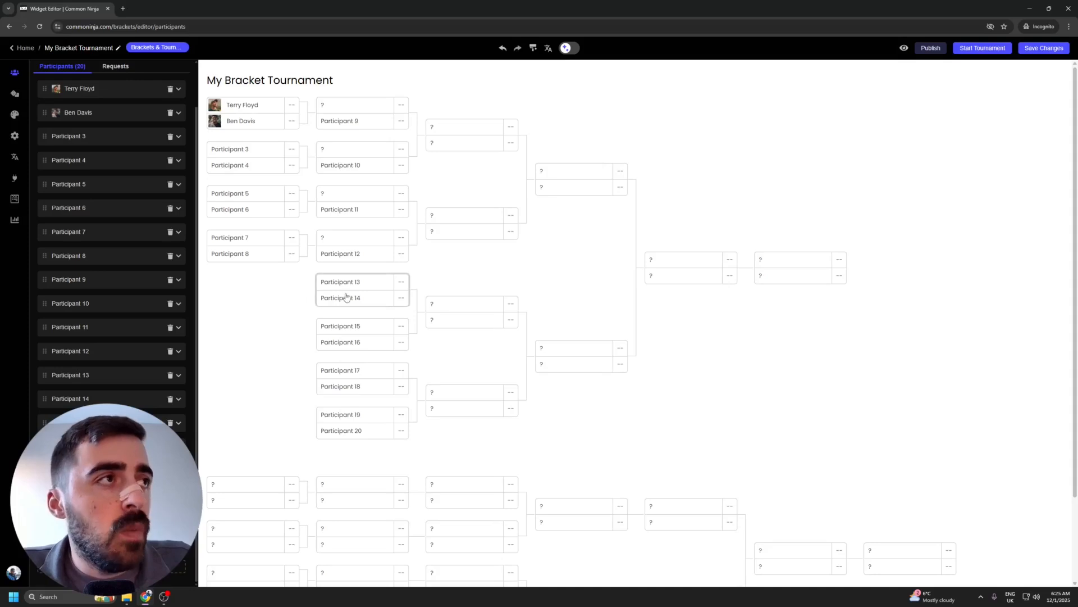
Step: Apply the green skin, switch from Rectangles to the Circles layout, and show Advanced colours
click(15, 116)
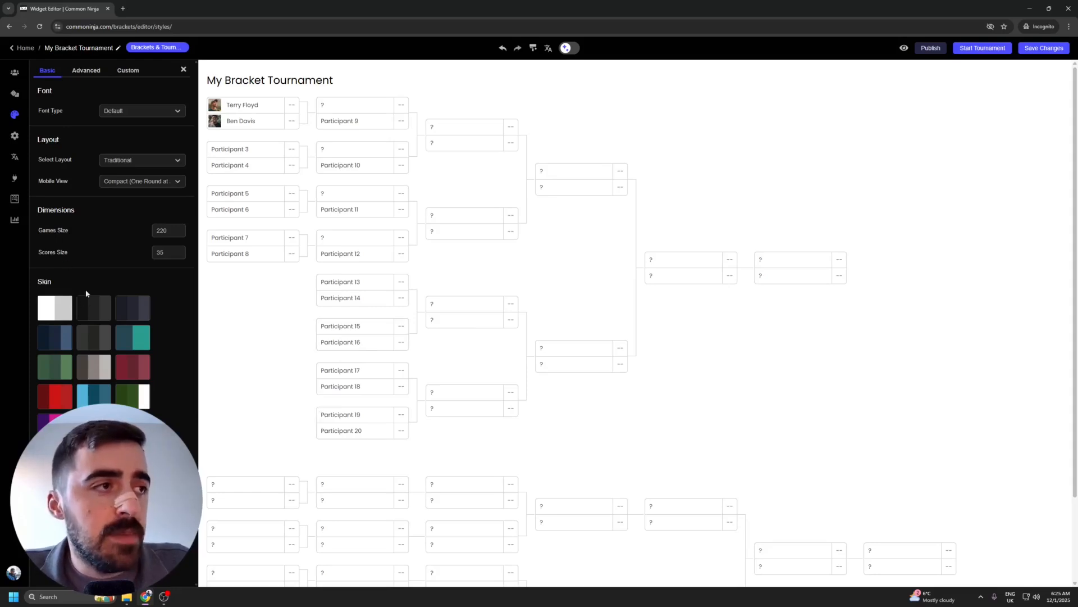
click(59, 368)
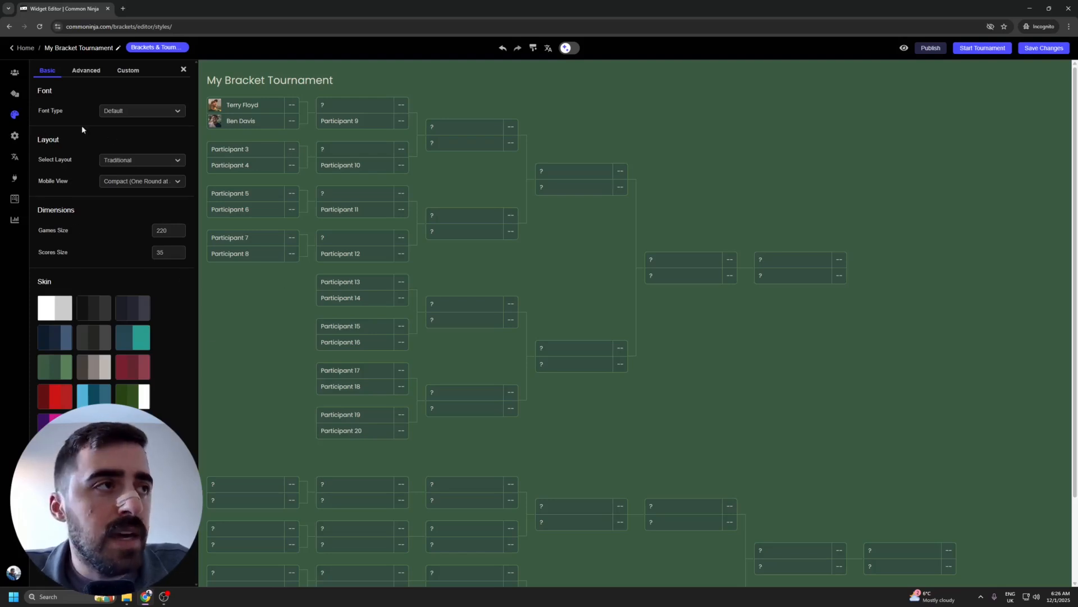
click(140, 163)
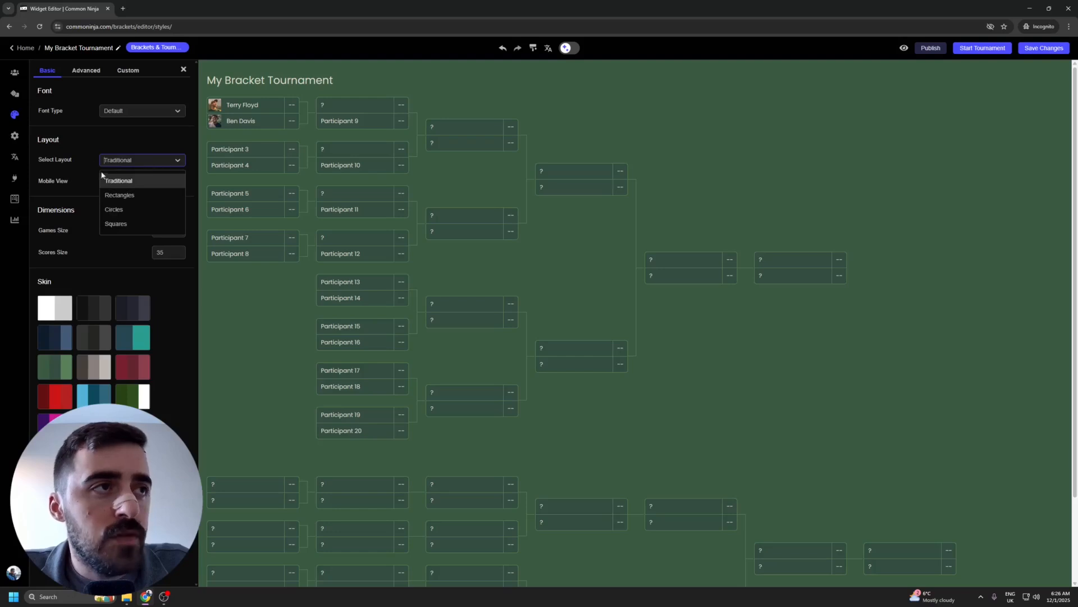
click(121, 194)
click(110, 163)
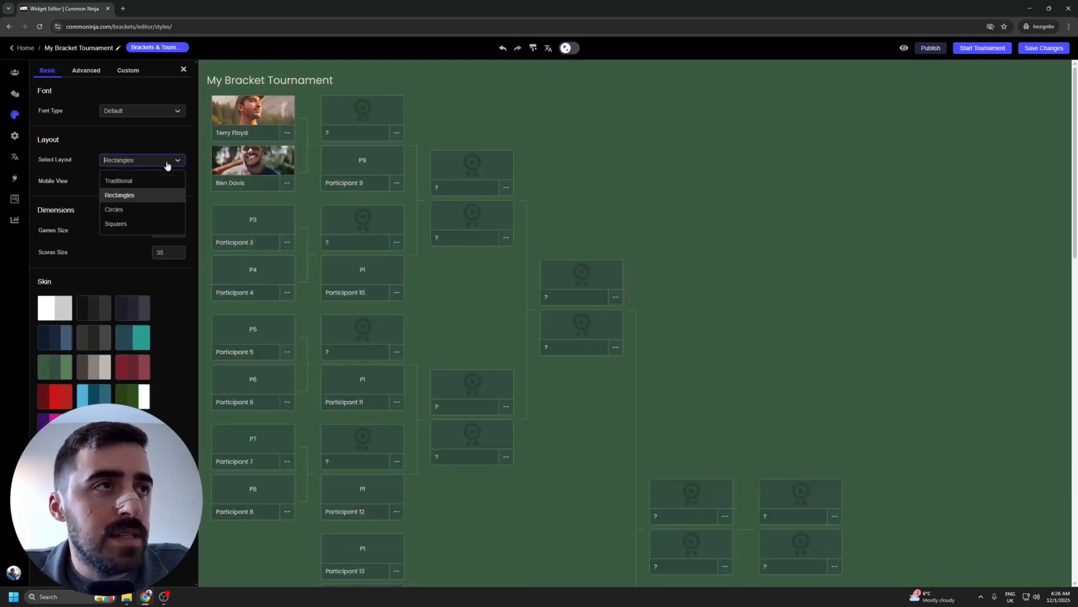
click(145, 209)
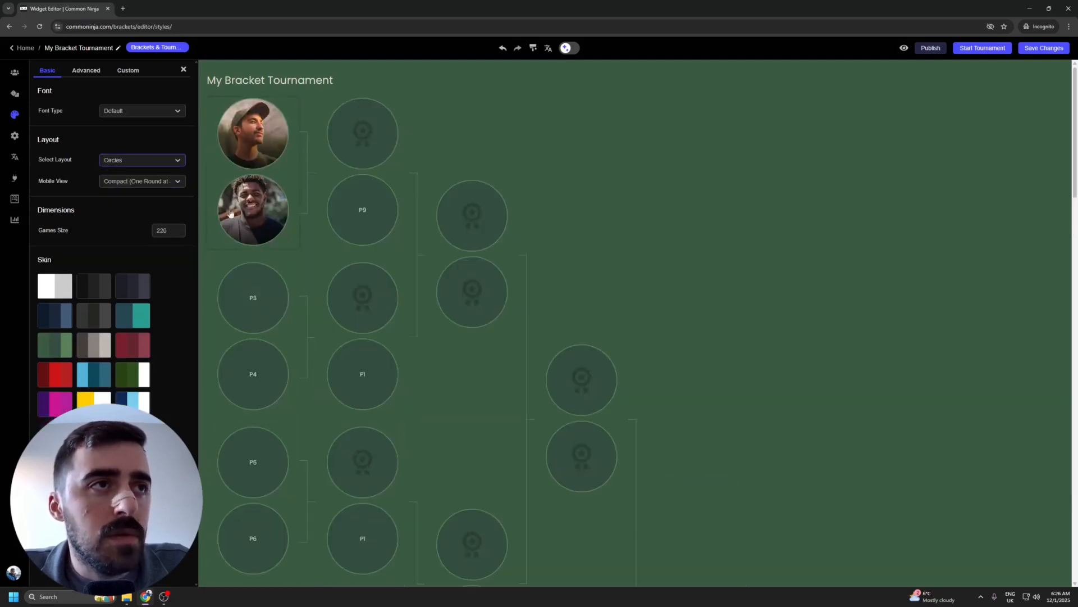
click(85, 71)
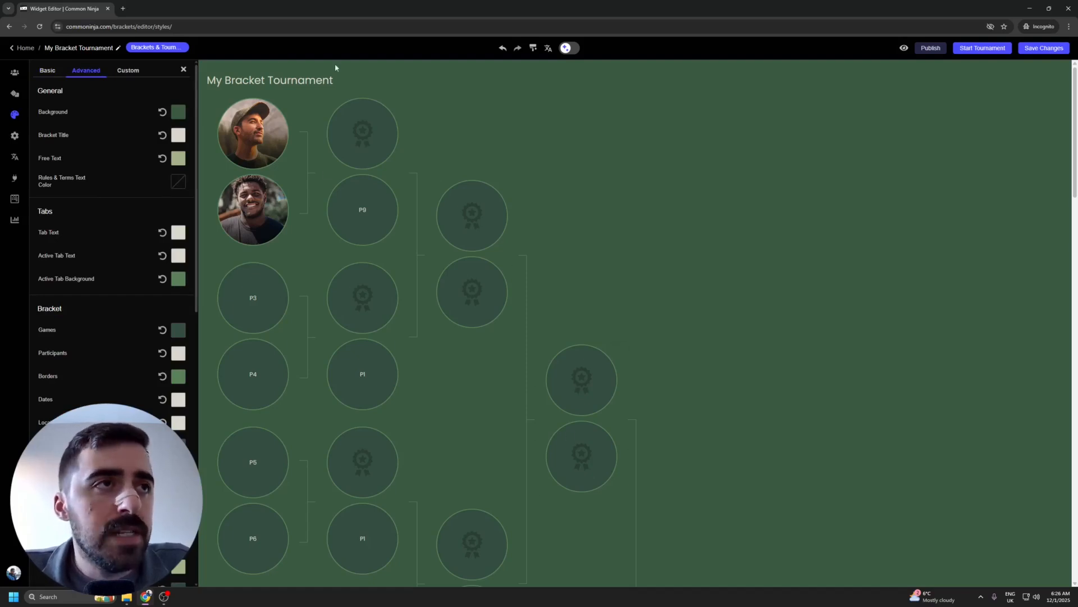
Step: Colour the My Bracket Tournament title yellow using the Bracket Title swatch
mouse_move(218, 77)
mouse_down()
mouse_move(331, 76)
mouse_move(206, 82)
mouse_up()
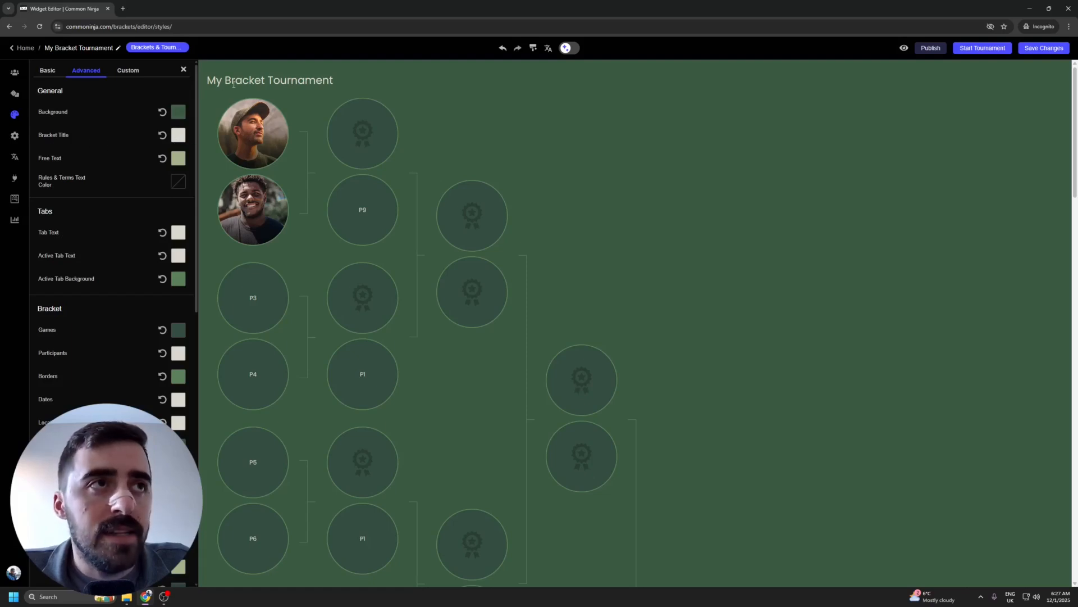
click(178, 135)
mouse_move(131, 107)
mouse_down()
mouse_move(164, 61)
mouse_move(161, 71)
mouse_up()
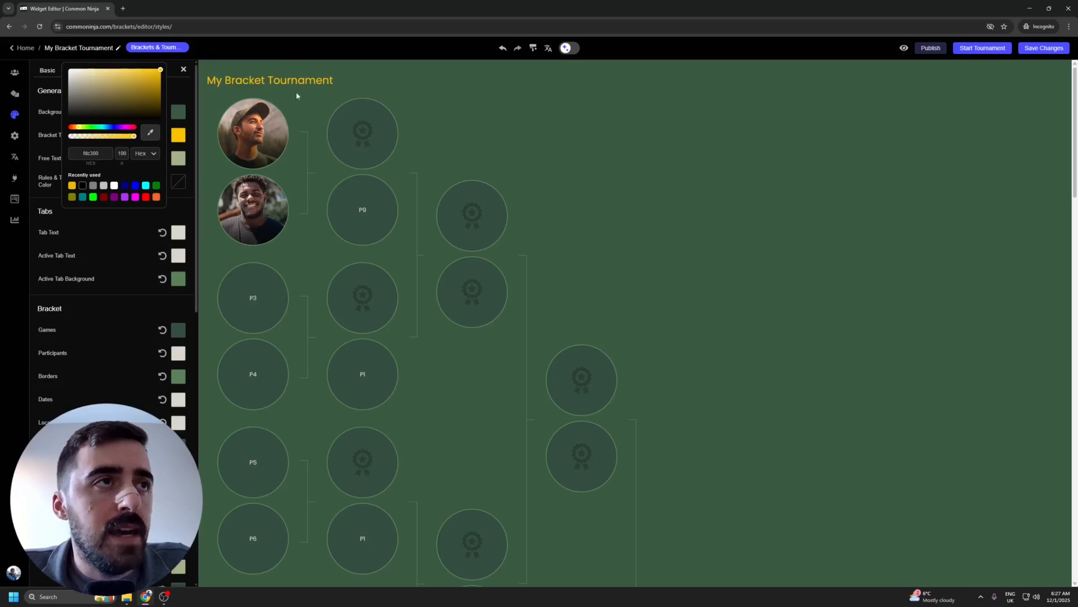
click(247, 80)
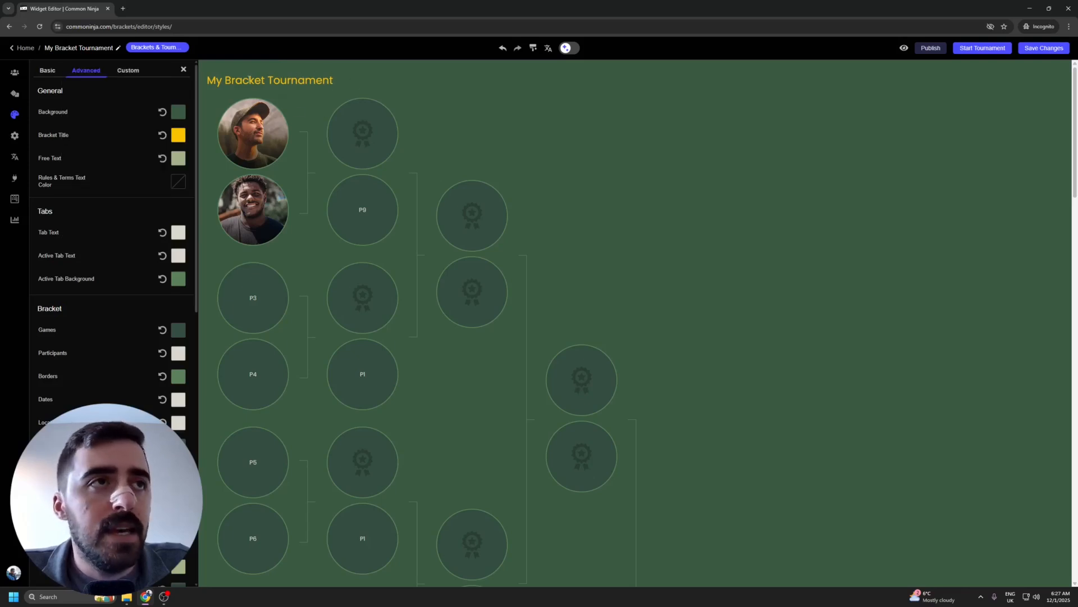
drag(197, 162, 187, 414)
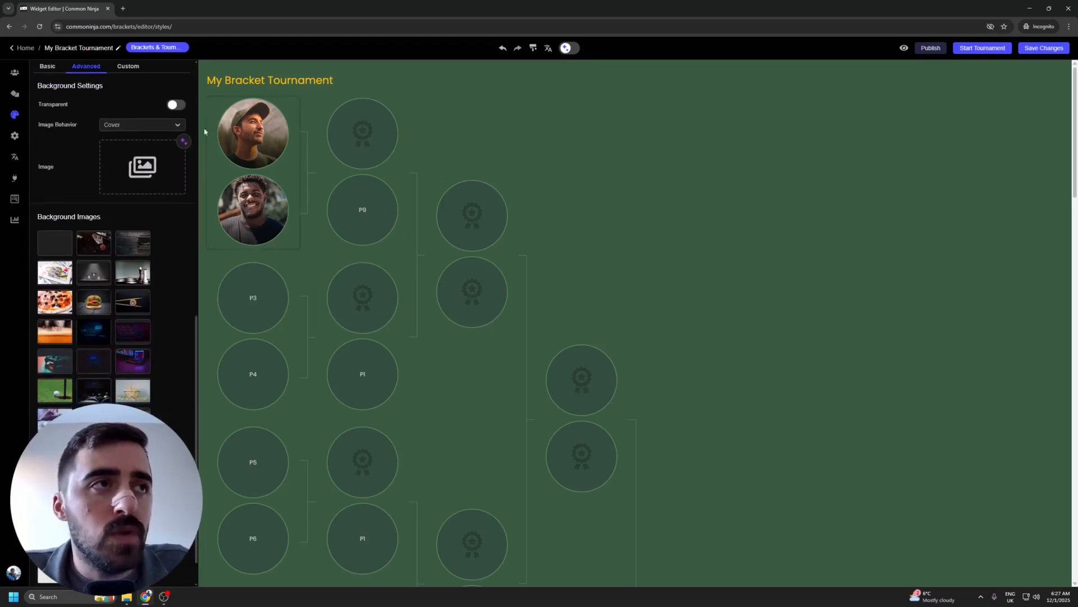
Step: Toggle Transparent on and off, then try food background images such as chopsticks and burger
click(181, 105)
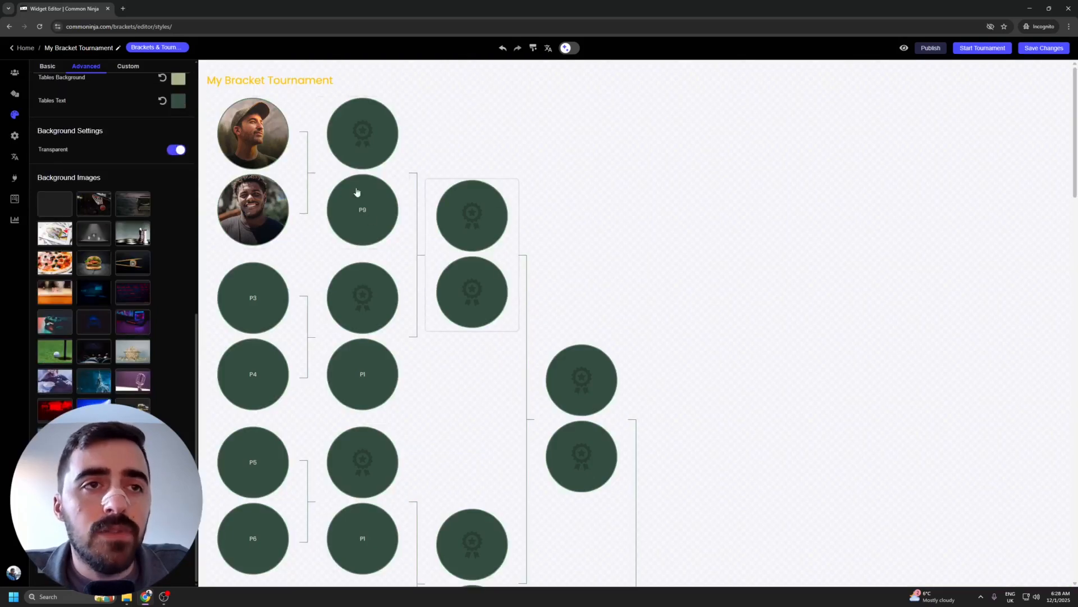
click(177, 149)
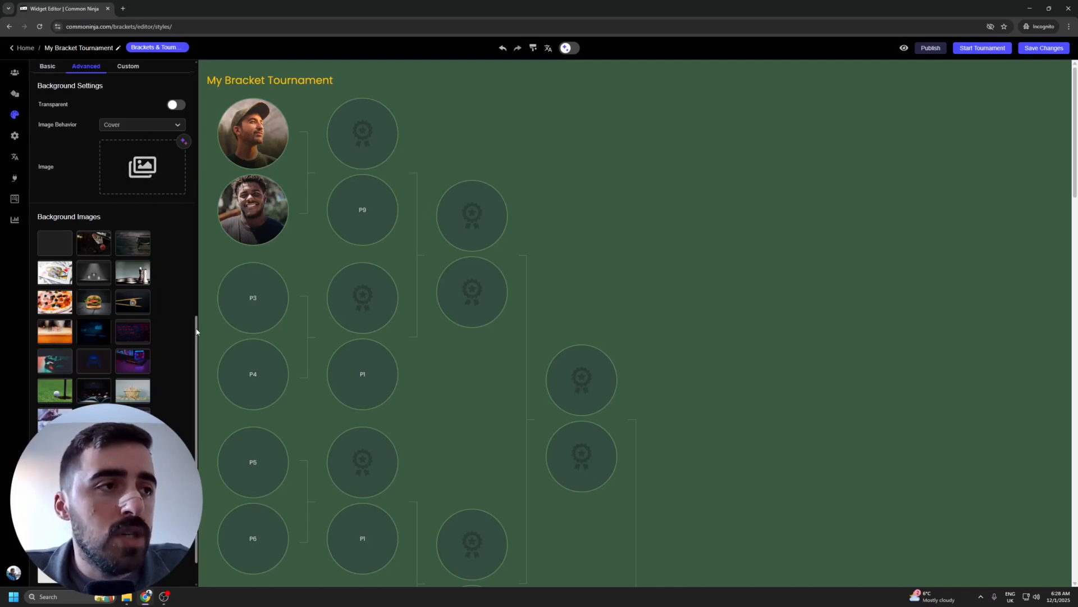
scroll(191, 364, down, 1)
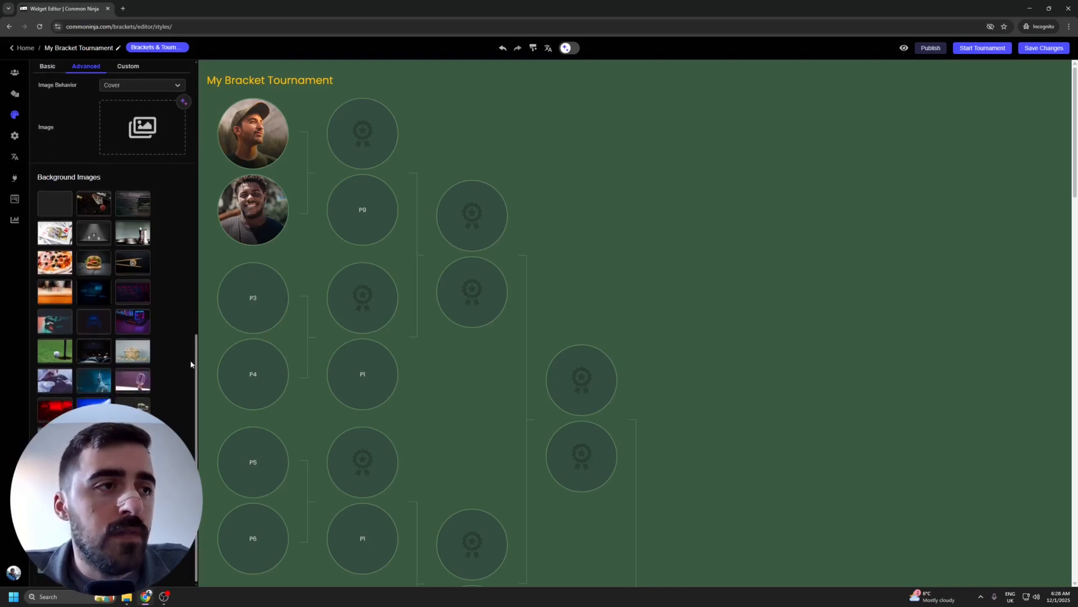
click(104, 204)
click(141, 212)
click(140, 228)
click(140, 272)
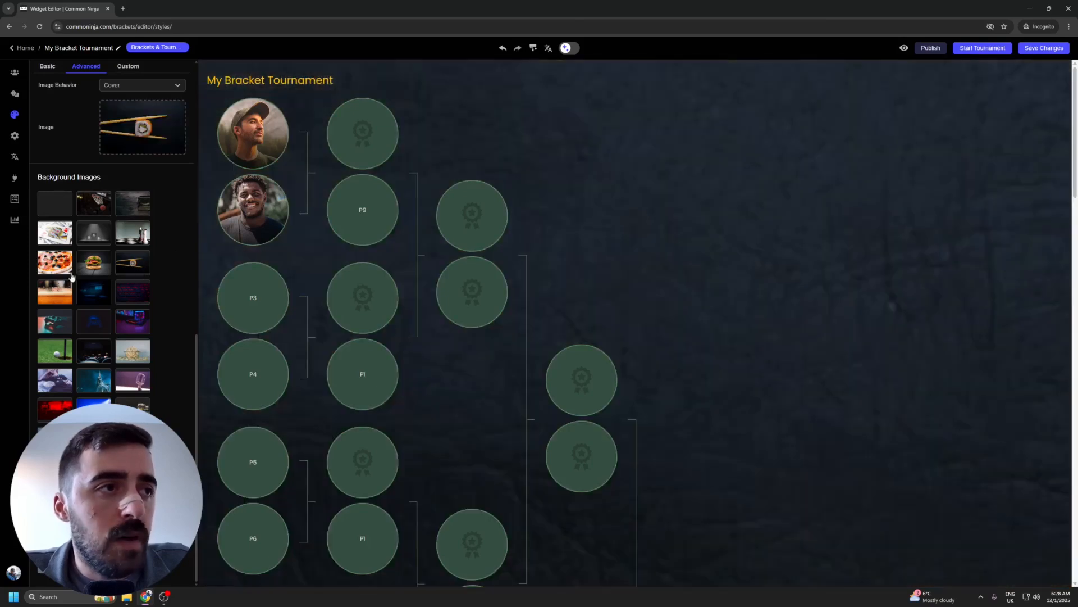
click(96, 263)
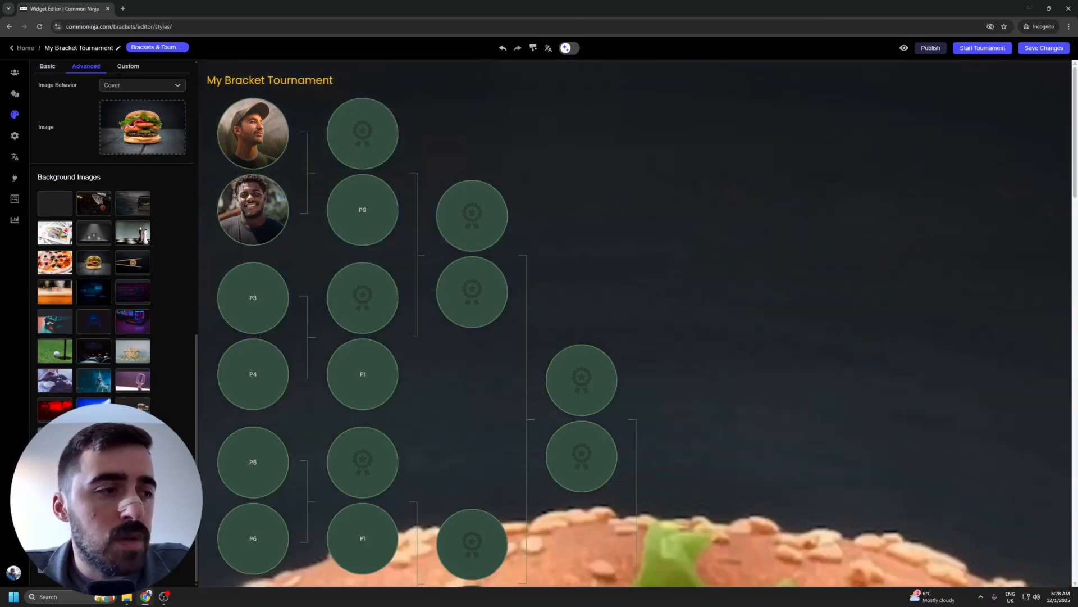
Step: Try several pattern backgrounds and settle on the dark green pattern
click(94, 469)
click(93, 499)
click(133, 498)
click(133, 528)
click(94, 528)
click(55, 528)
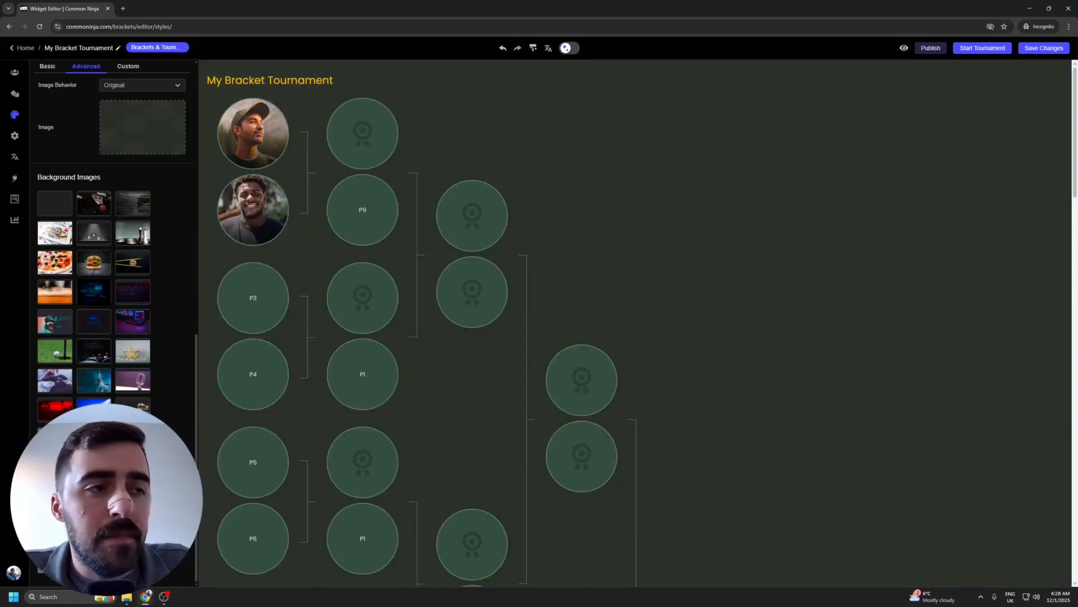
scroll(116, 175, up, 10)
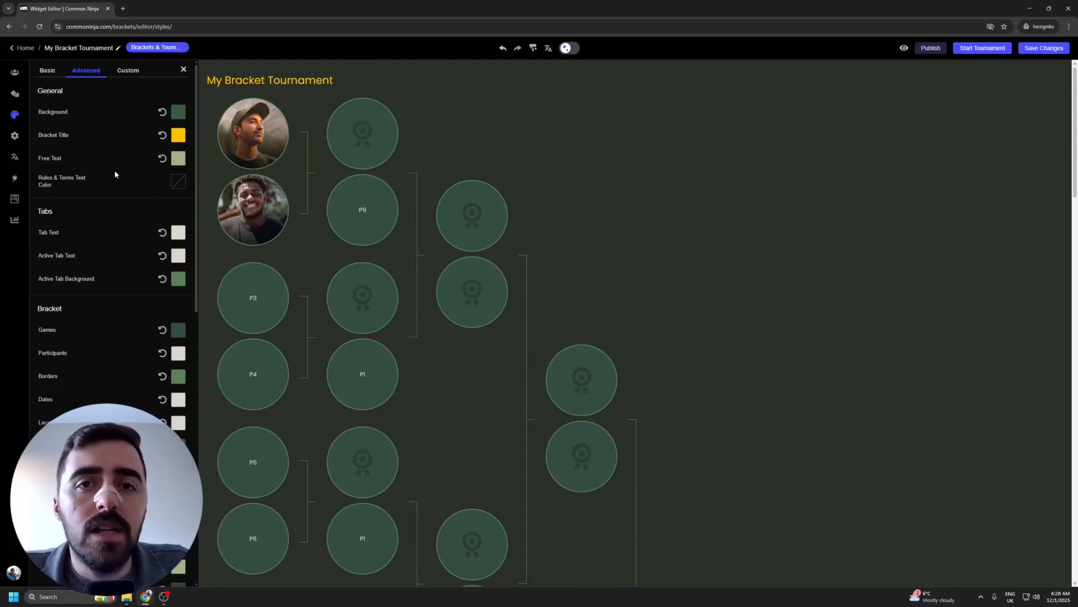
Step: Browse the Custom element styles, viewing Match Location and Round Title before returning to the list
click(127, 71)
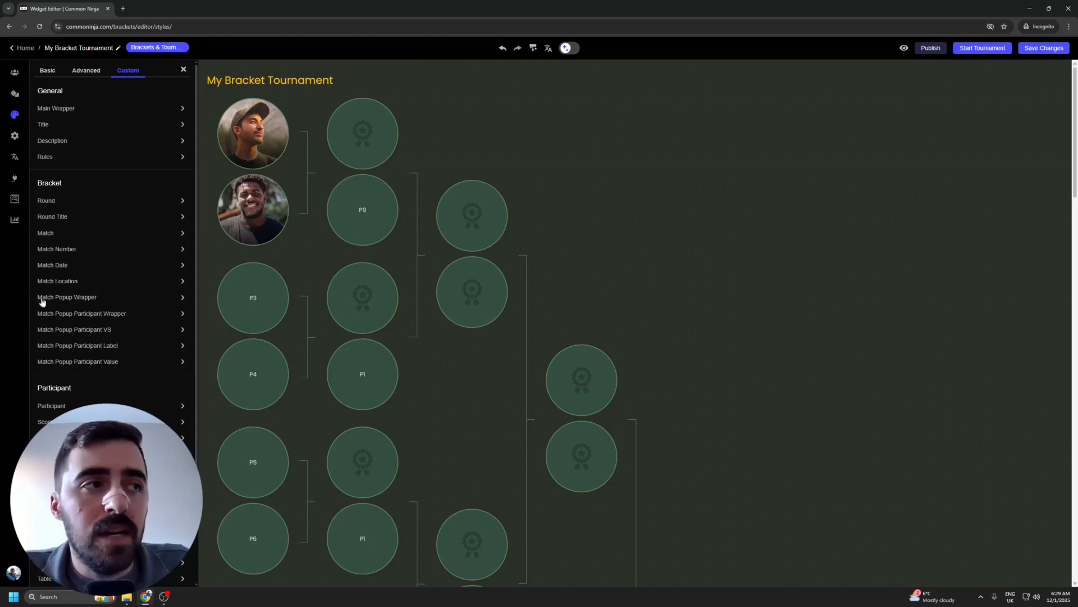
click(65, 282)
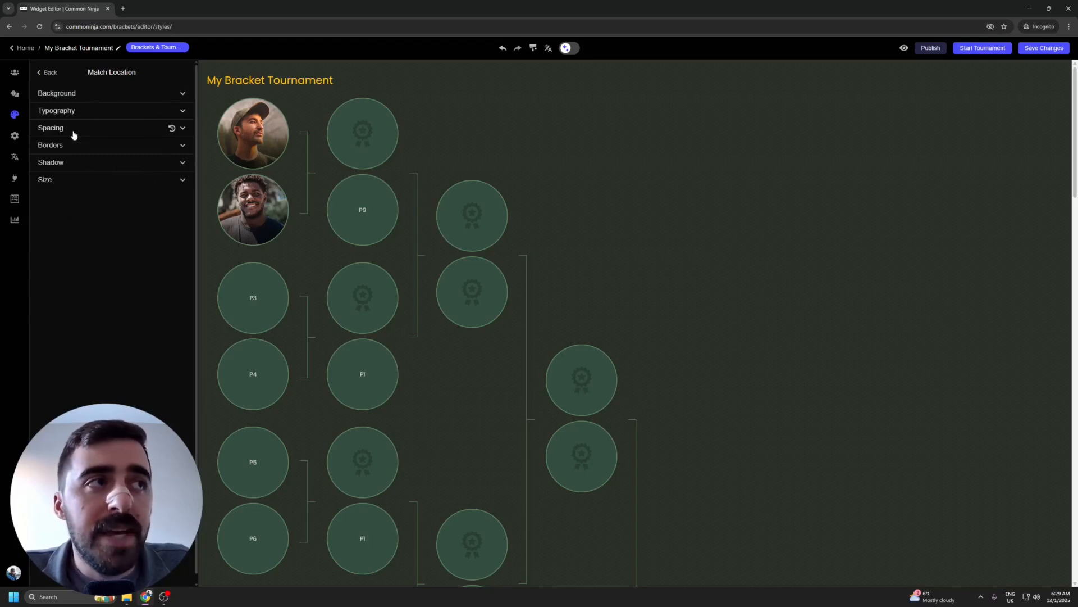
click(46, 72)
click(61, 218)
click(46, 72)
scroll(129, 343, down, 2)
scroll(102, 313, up, 2)
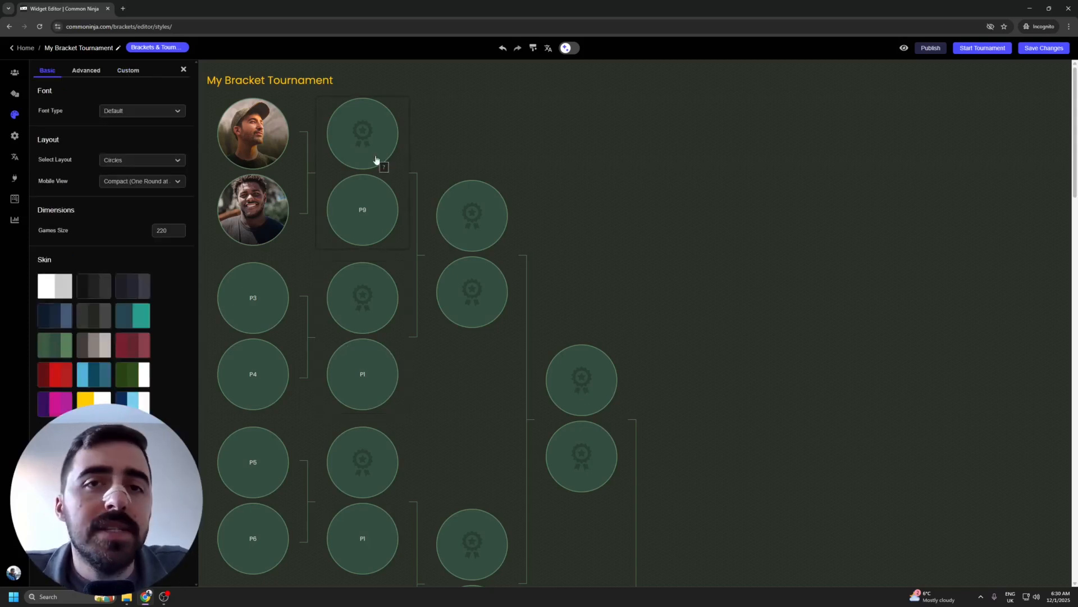
Step: Open General settings to review the Double Elimination bracket type, title text and Features toggles
click(15, 136)
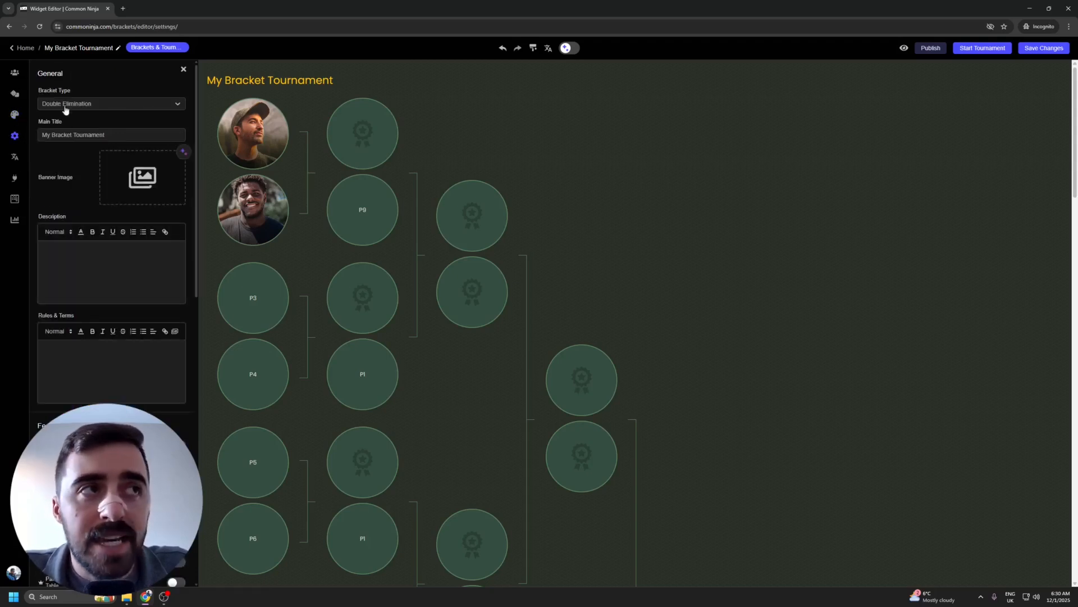
click(135, 104)
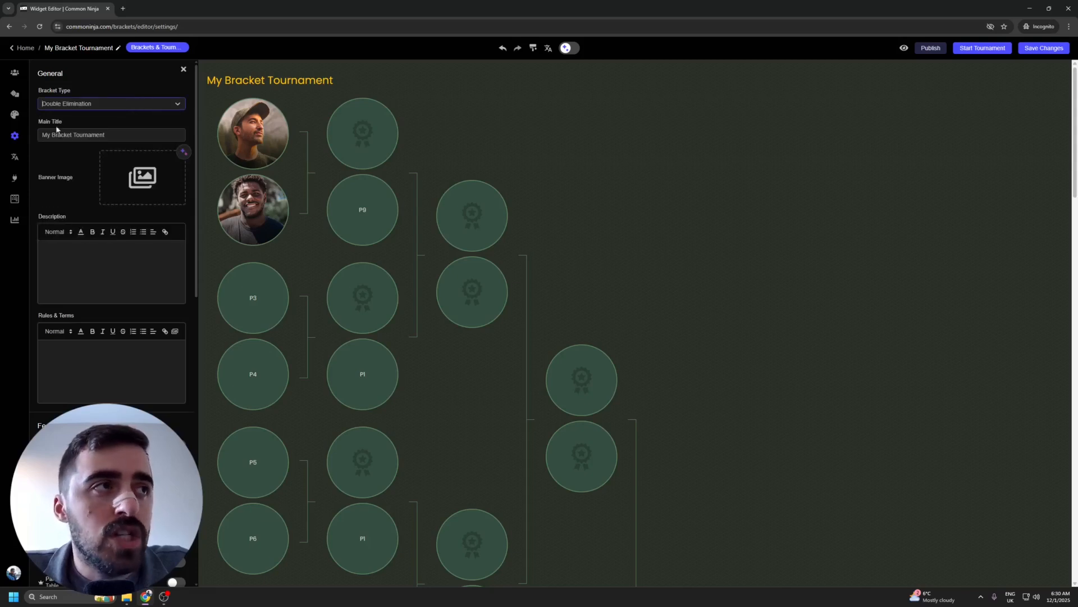
drag(205, 82, 337, 82)
click(223, 82)
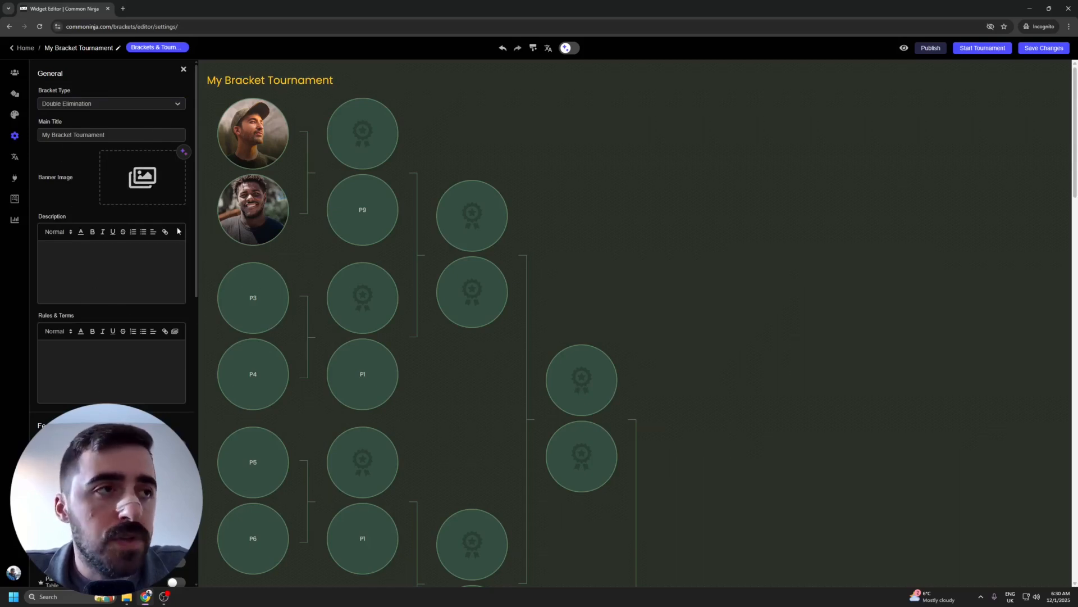
scroll(197, 281, down, 4)
drag(197, 279, 192, 309)
scroll(165, 282, up, 2)
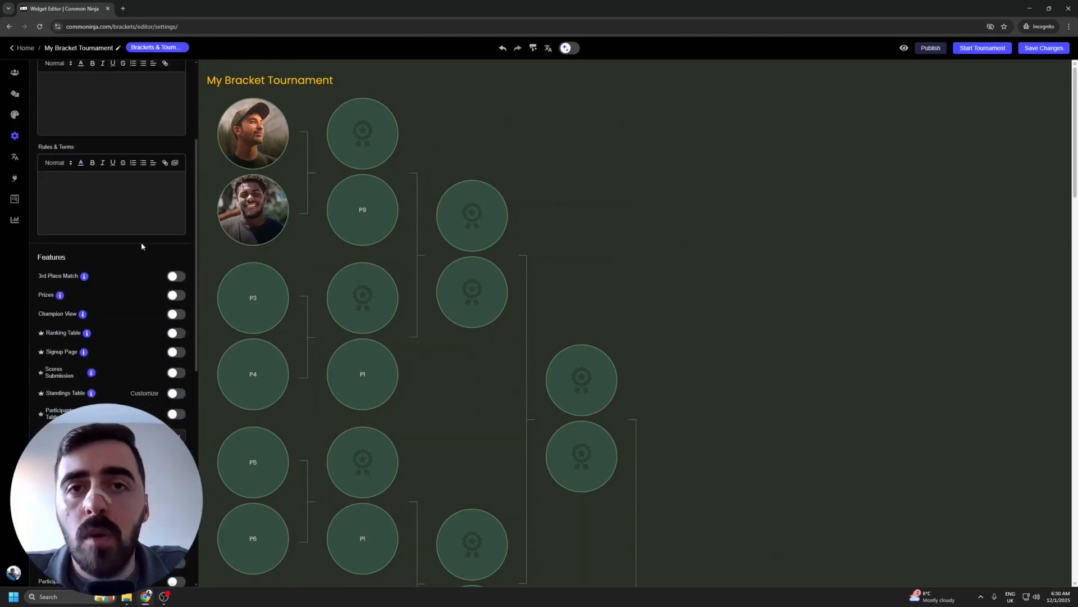
click(176, 295)
click(264, 109)
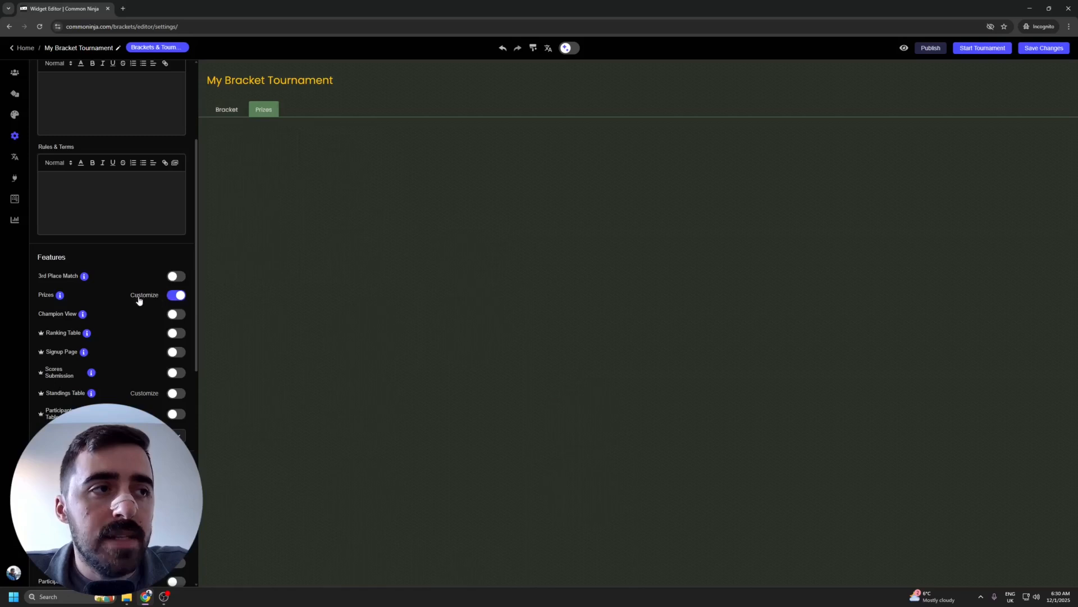
click(170, 294)
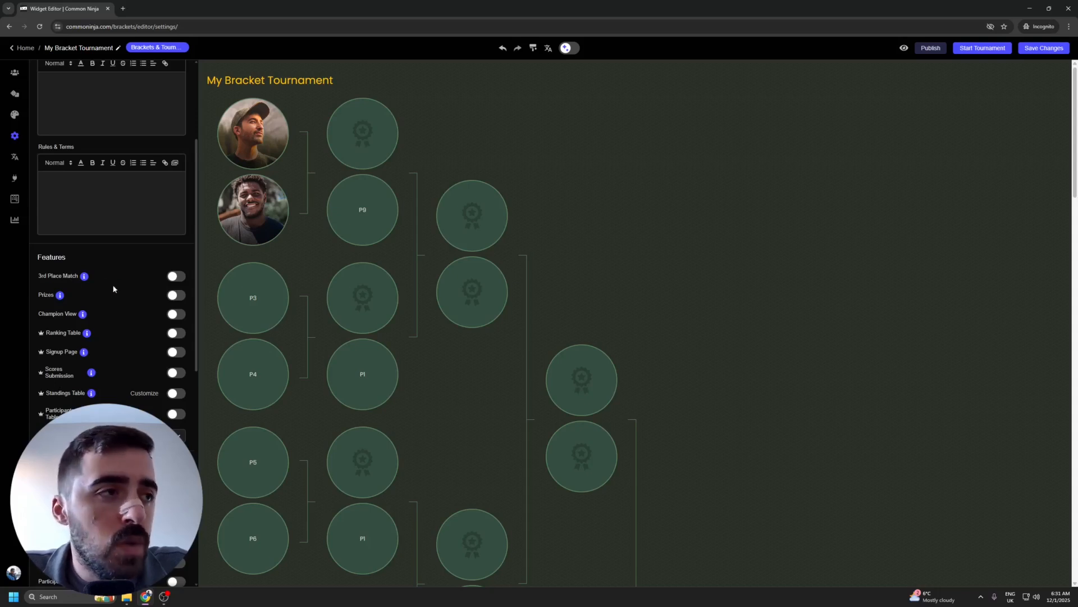
mouse_move(85, 278)
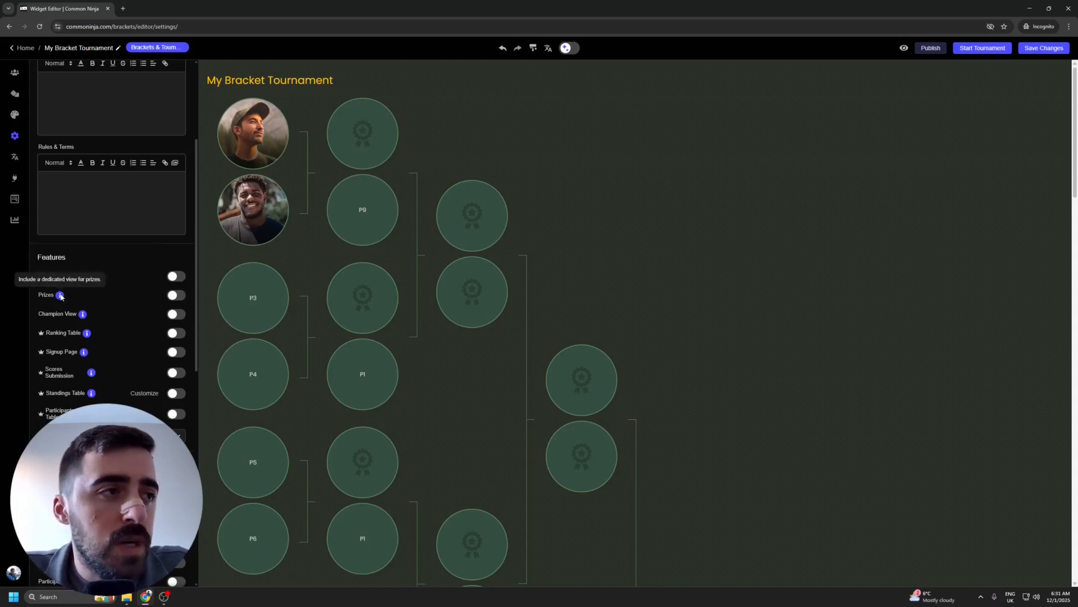
mouse_move(82, 316)
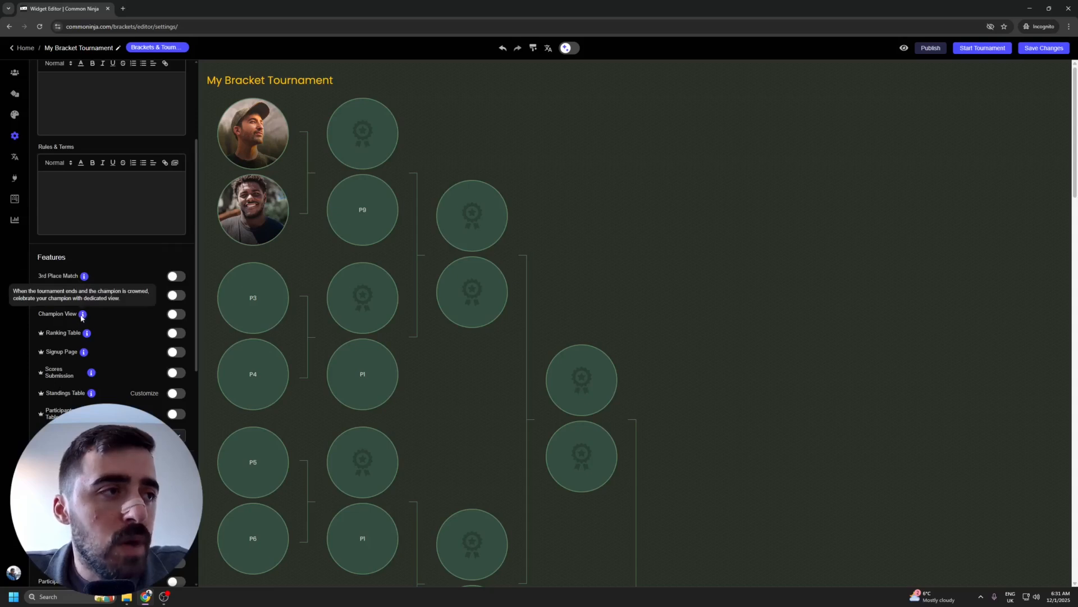
scroll(120, 204, down, 5)
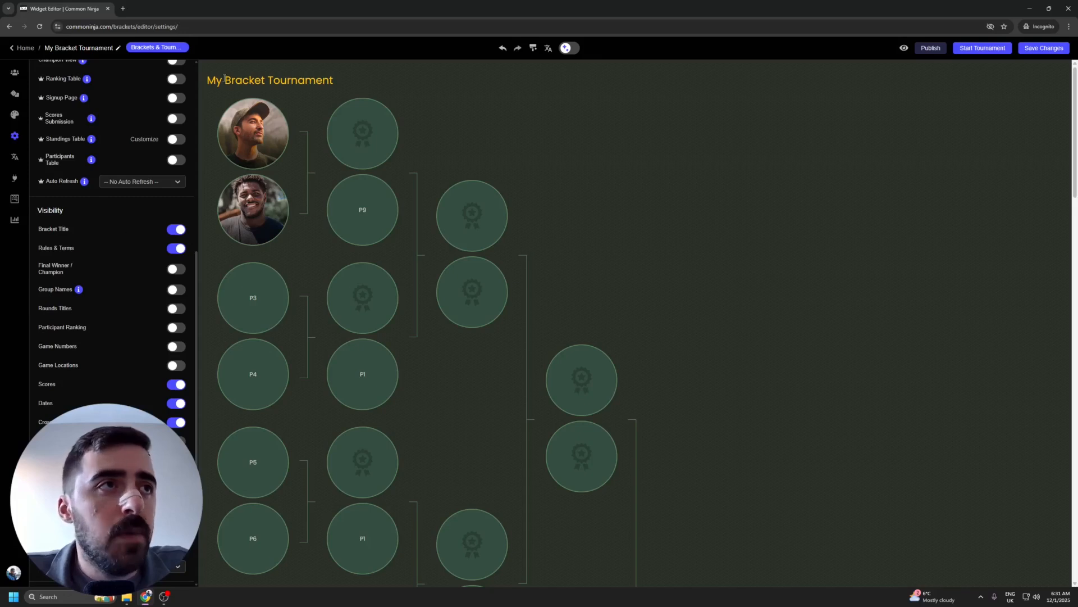
Step: Turn off the Bracket Title toggle under Visibility settings
drag(202, 83, 337, 79)
click(189, 142)
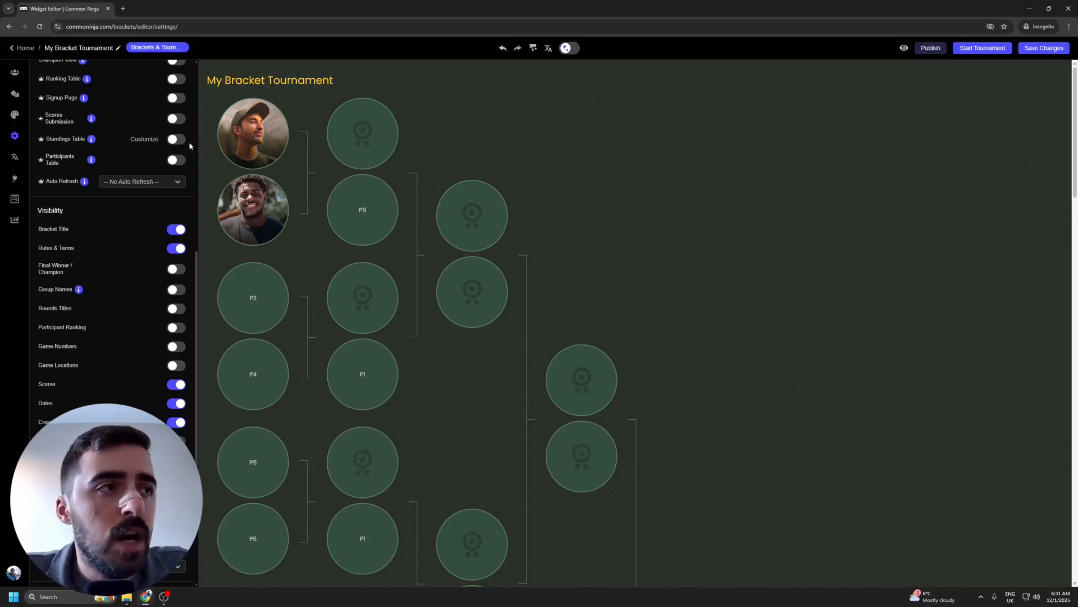
click(176, 230)
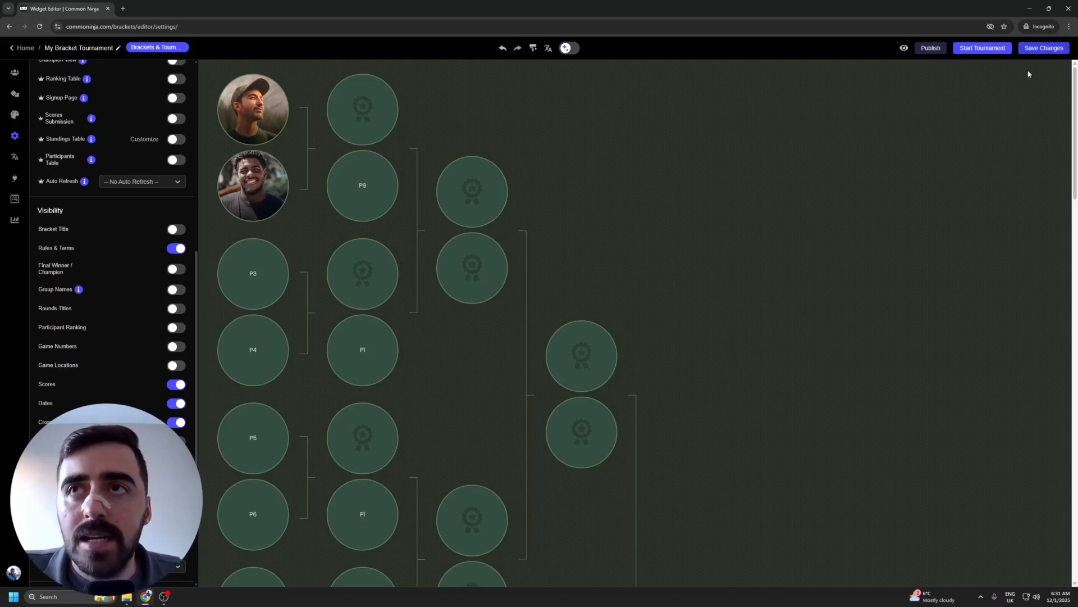
Step: Save the widget into My First Project, copy its embed code and close the dialog
click(1056, 49)
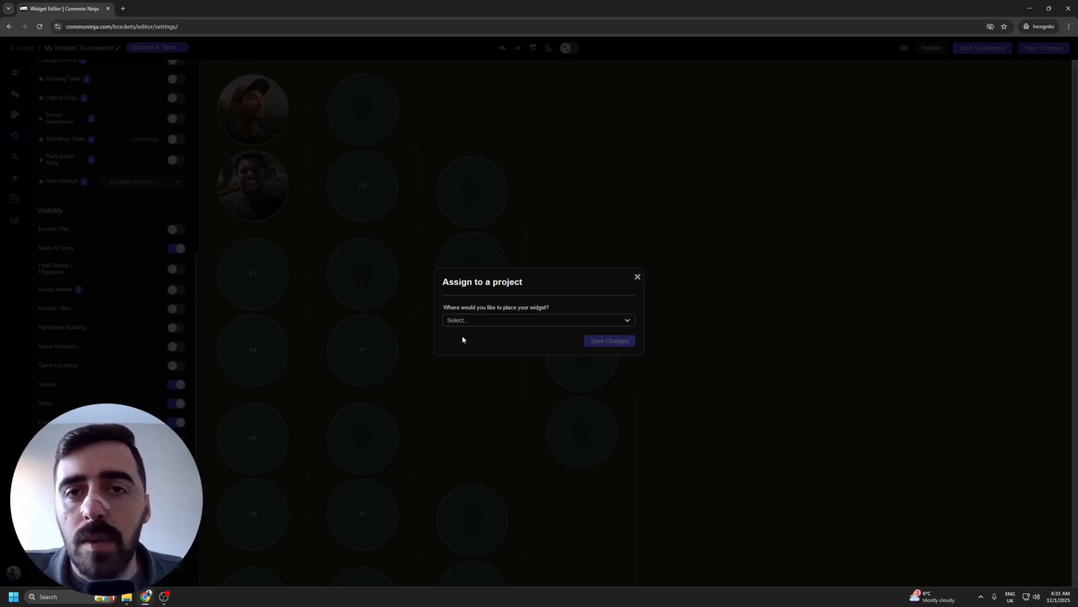
click(491, 321)
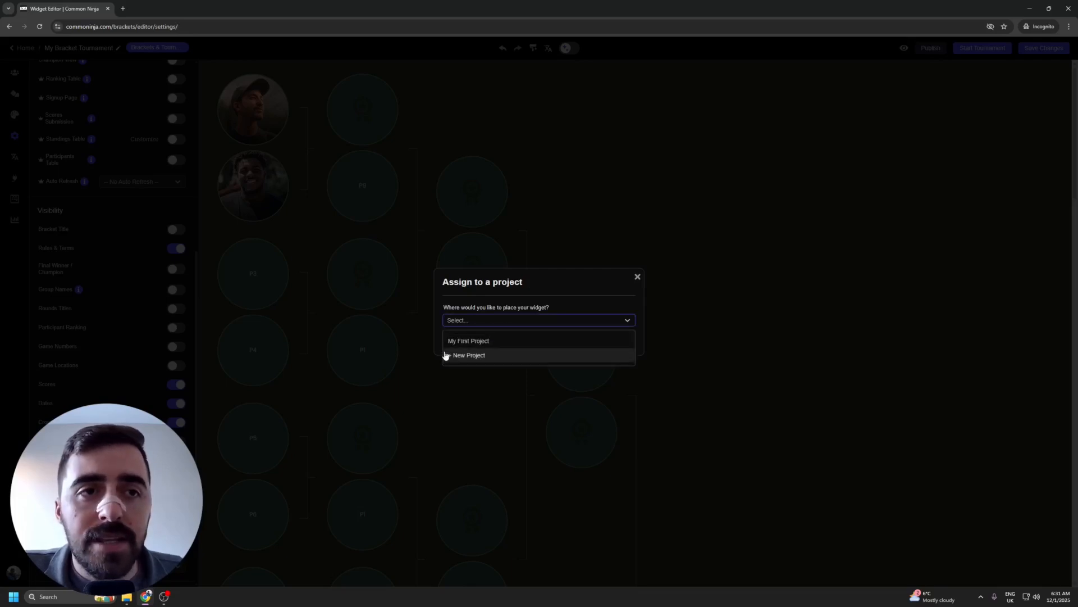
click(520, 341)
click(610, 342)
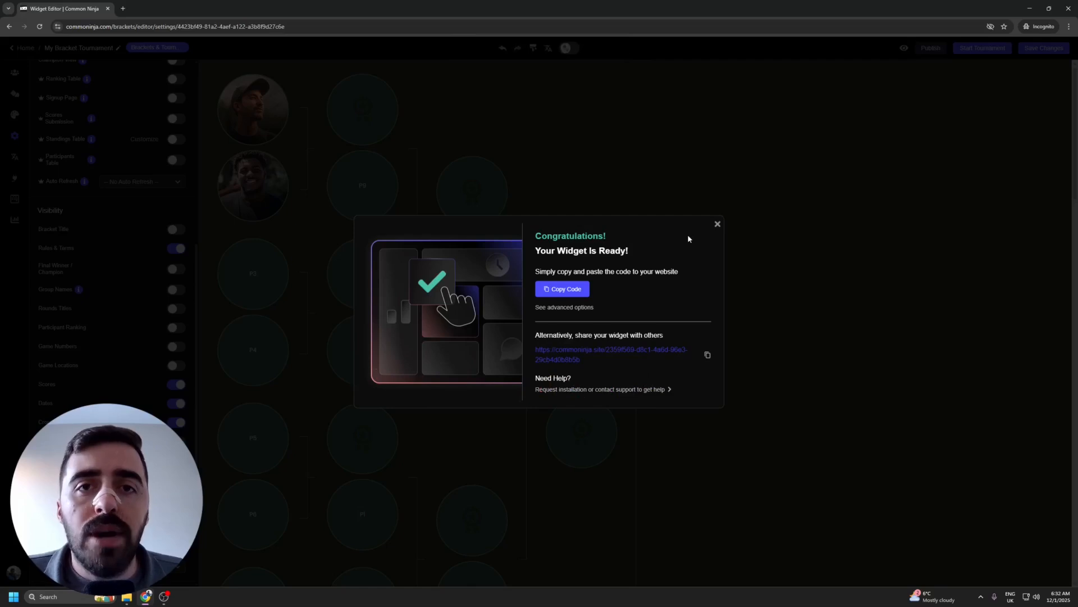
click(567, 287)
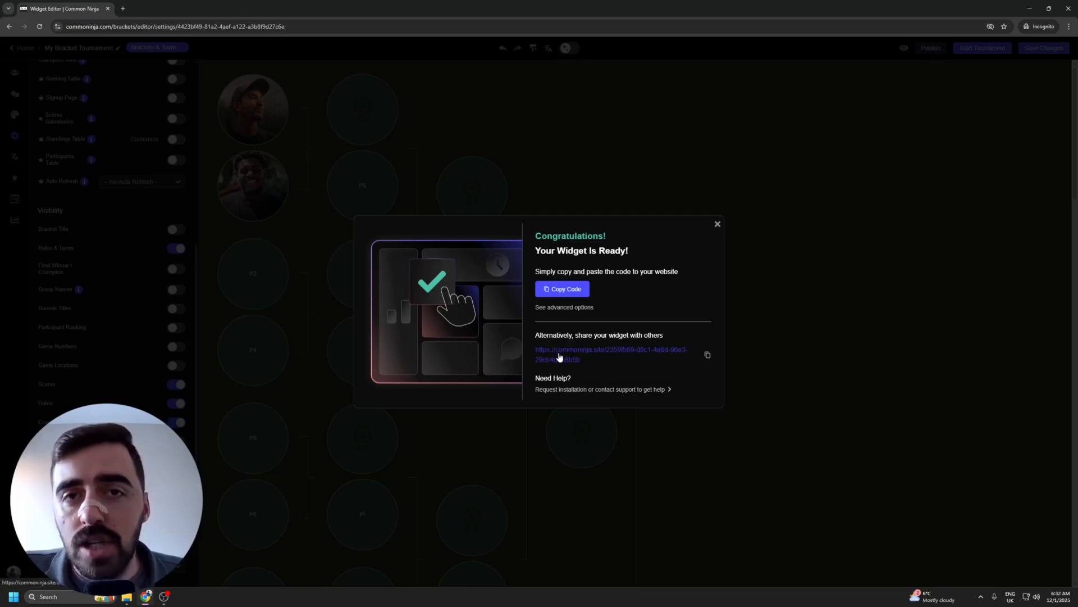
click(717, 225)
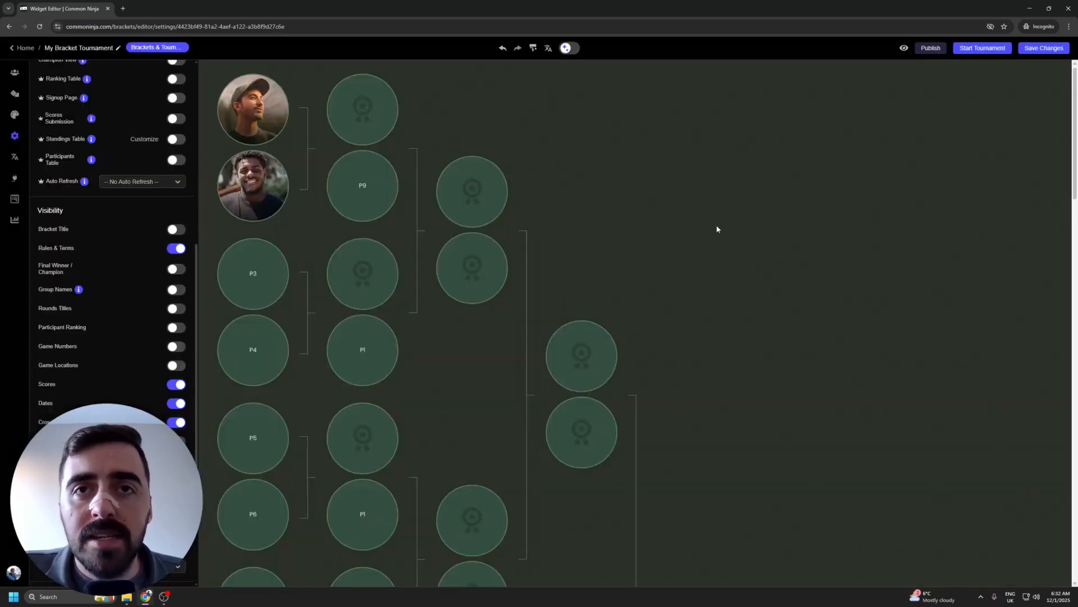
Step: Start the tournament and confirm with Start Tournament! in the dialog
click(983, 49)
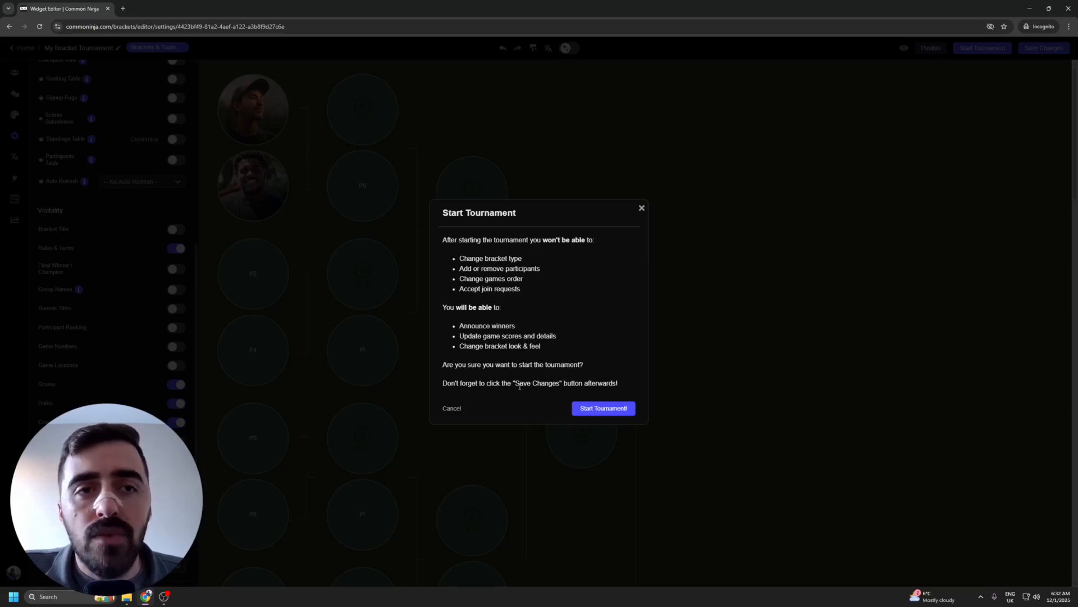
click(609, 412)
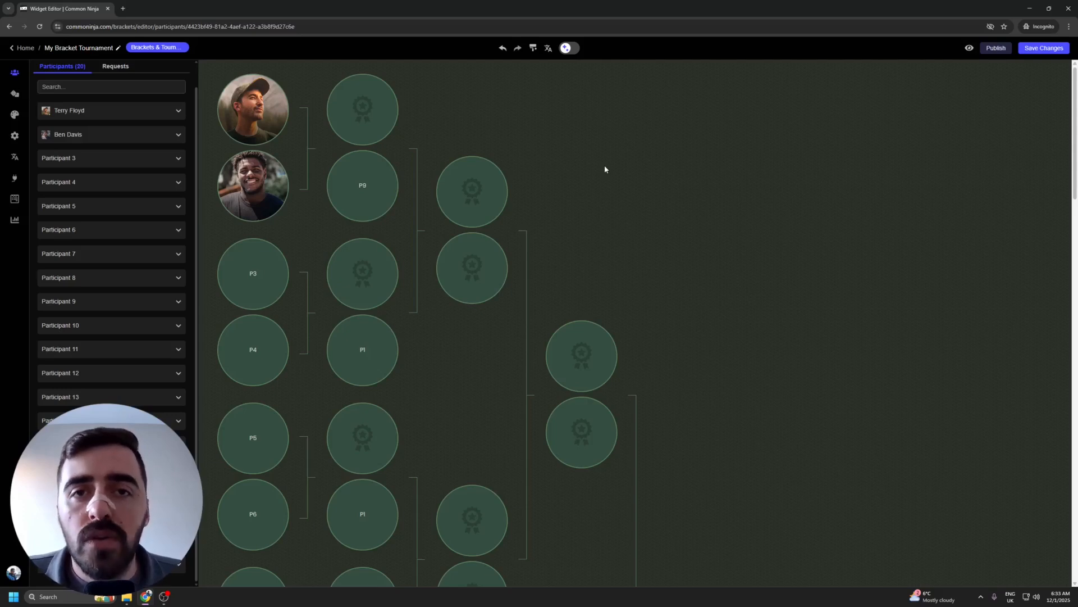
Step: Open the Matches list and expand Match 1 at the top
click(14, 96)
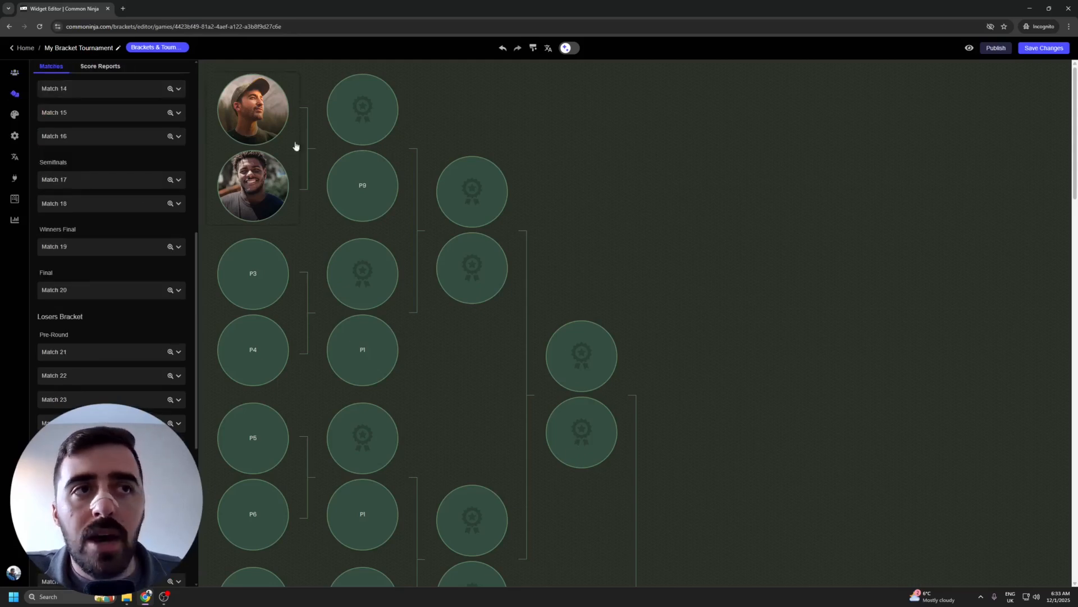
scroll(137, 156, up, 10)
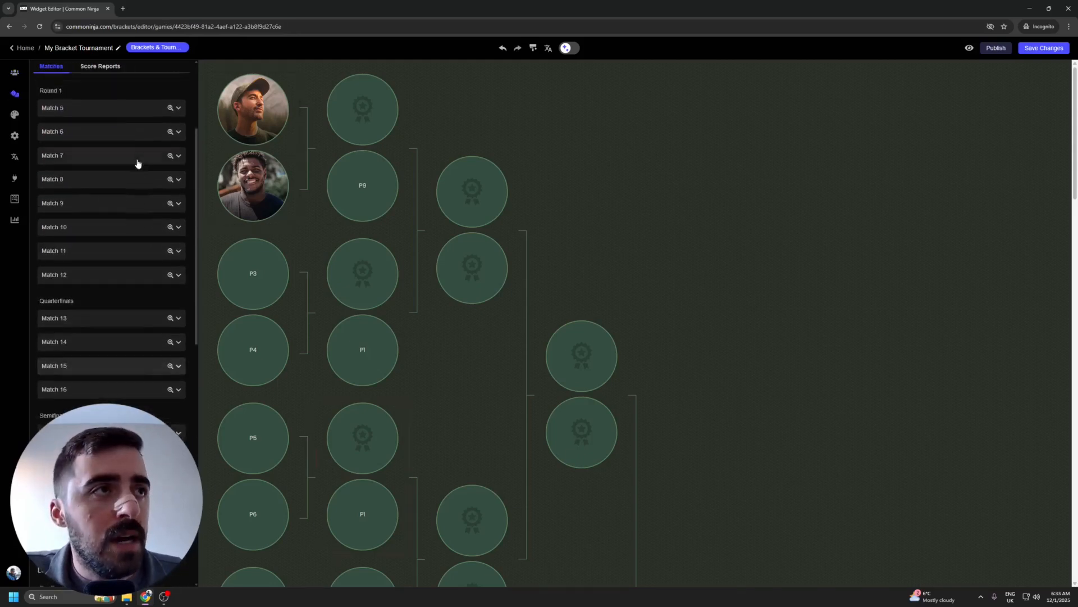
click(92, 152)
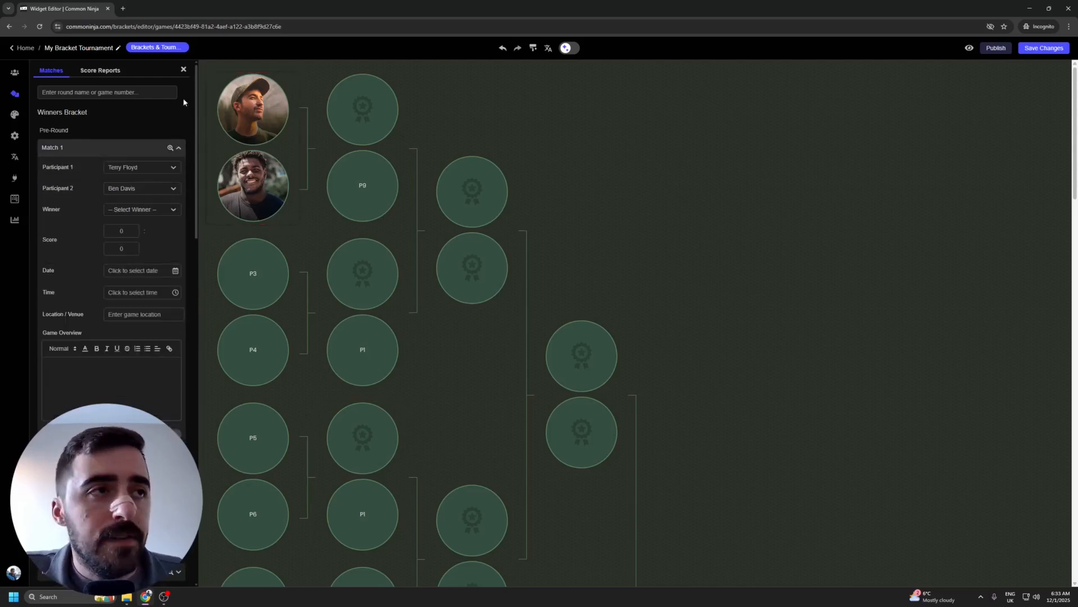
Step: Set the second participant as Match 1 winner with a 2–5 score and save
click(123, 212)
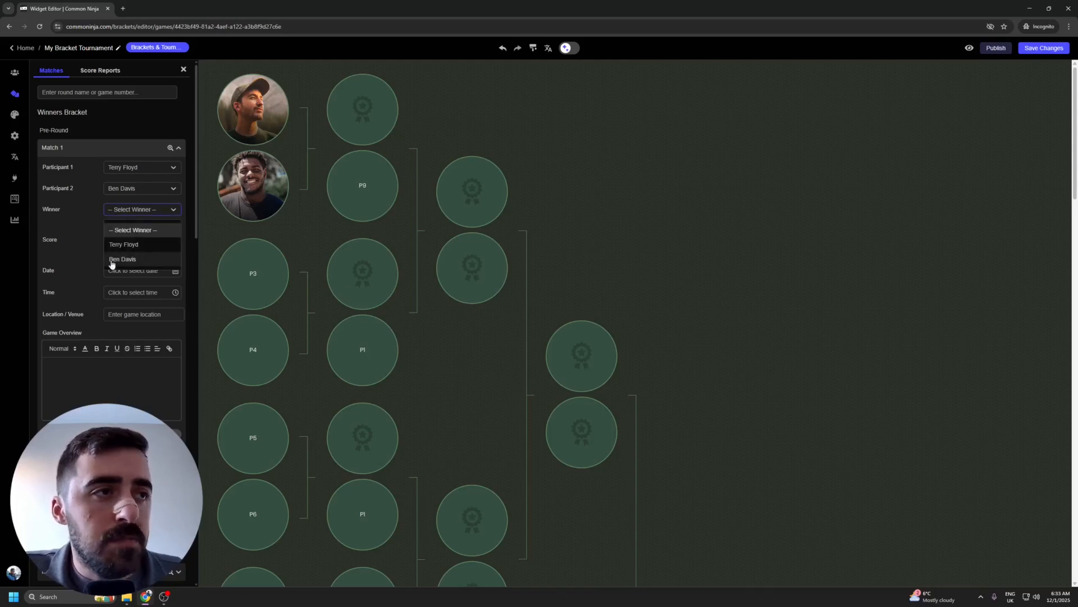
click(144, 259)
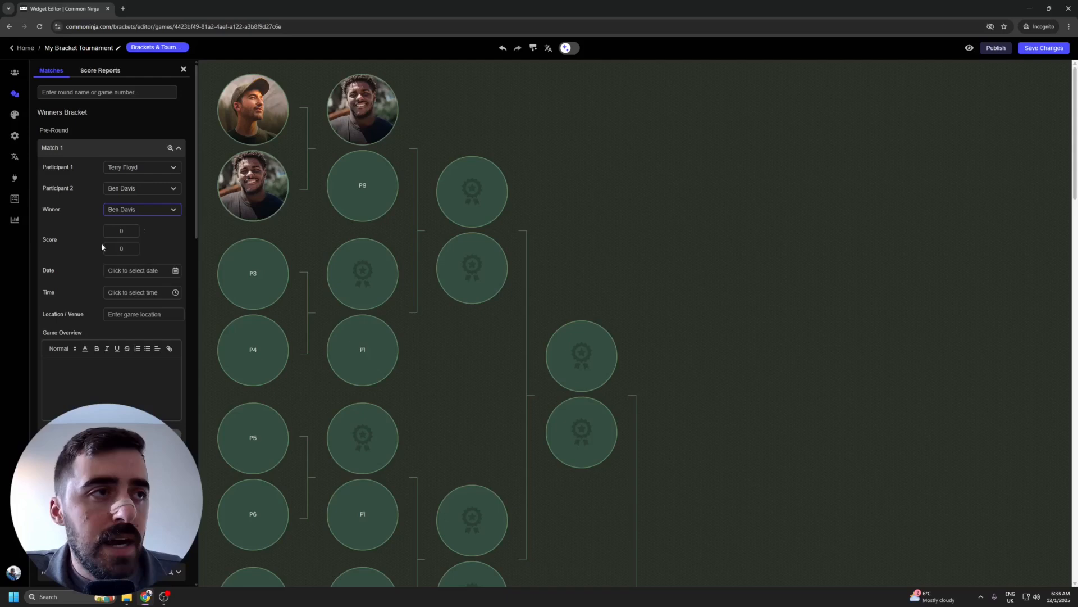
click(119, 248)
text(5)
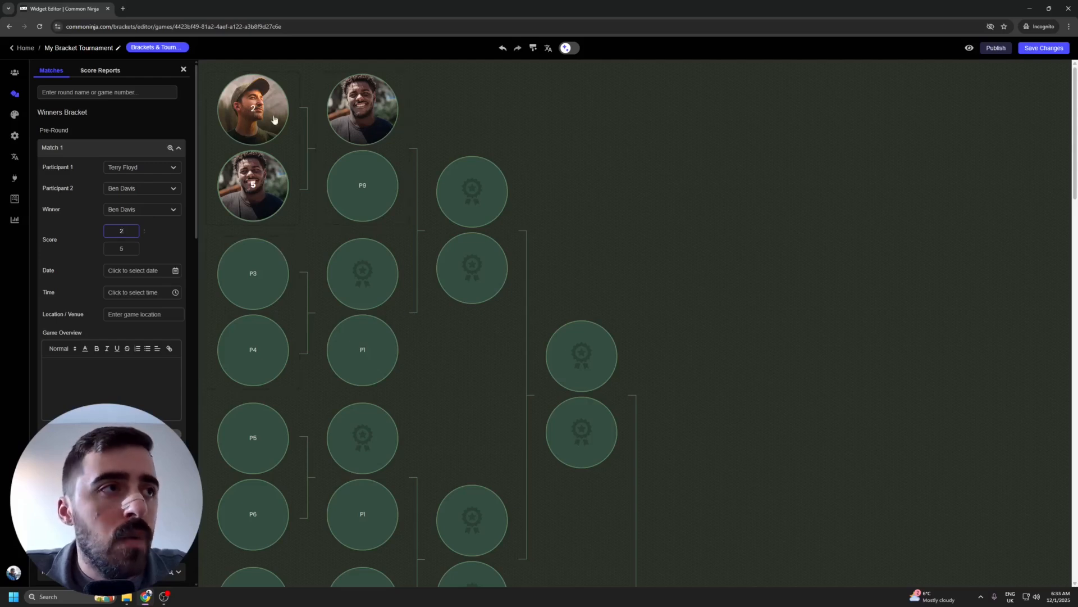
click(537, 249)
click(1045, 48)
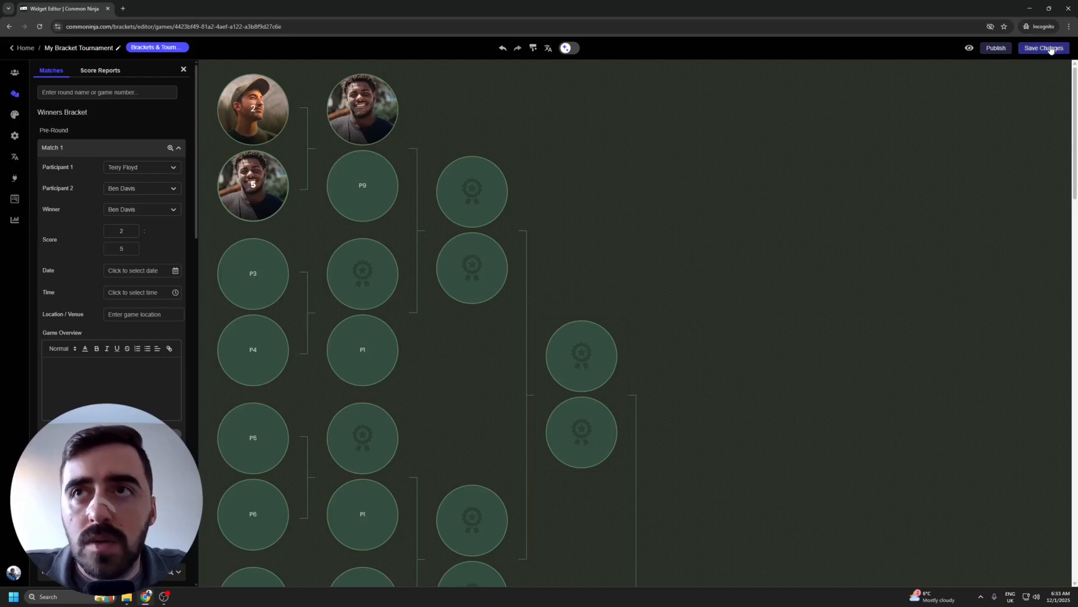